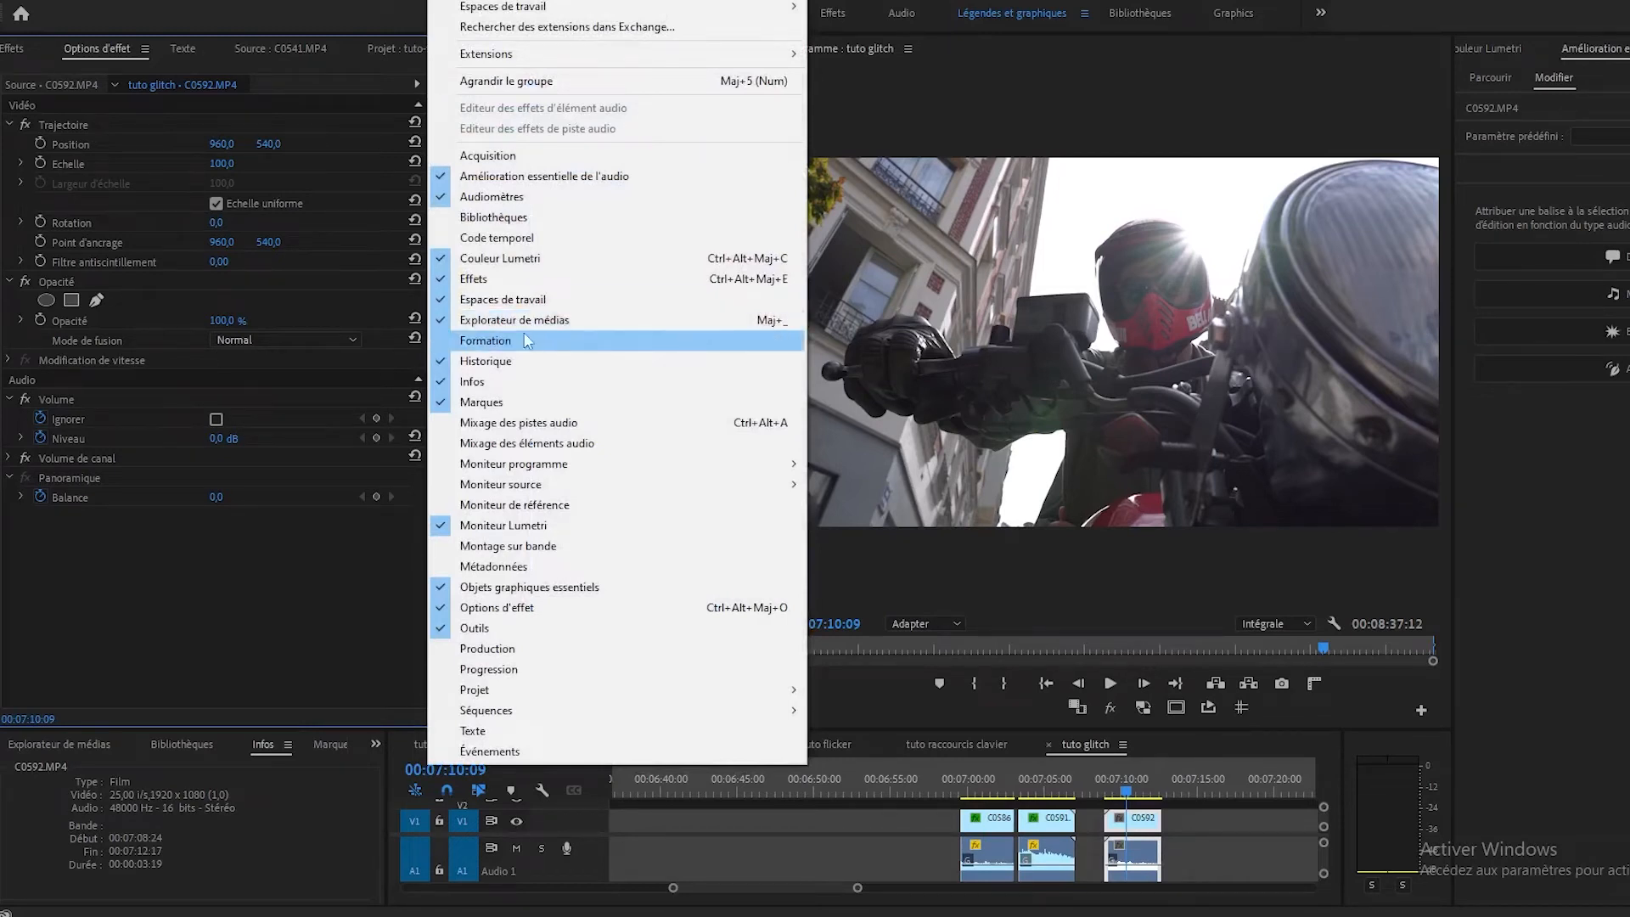
# - Find the Déformation numérique VR effect by searching "déformation nu" and apply it to clip C0592.MP4 in the timeline
pyautogui.click(509, 279)
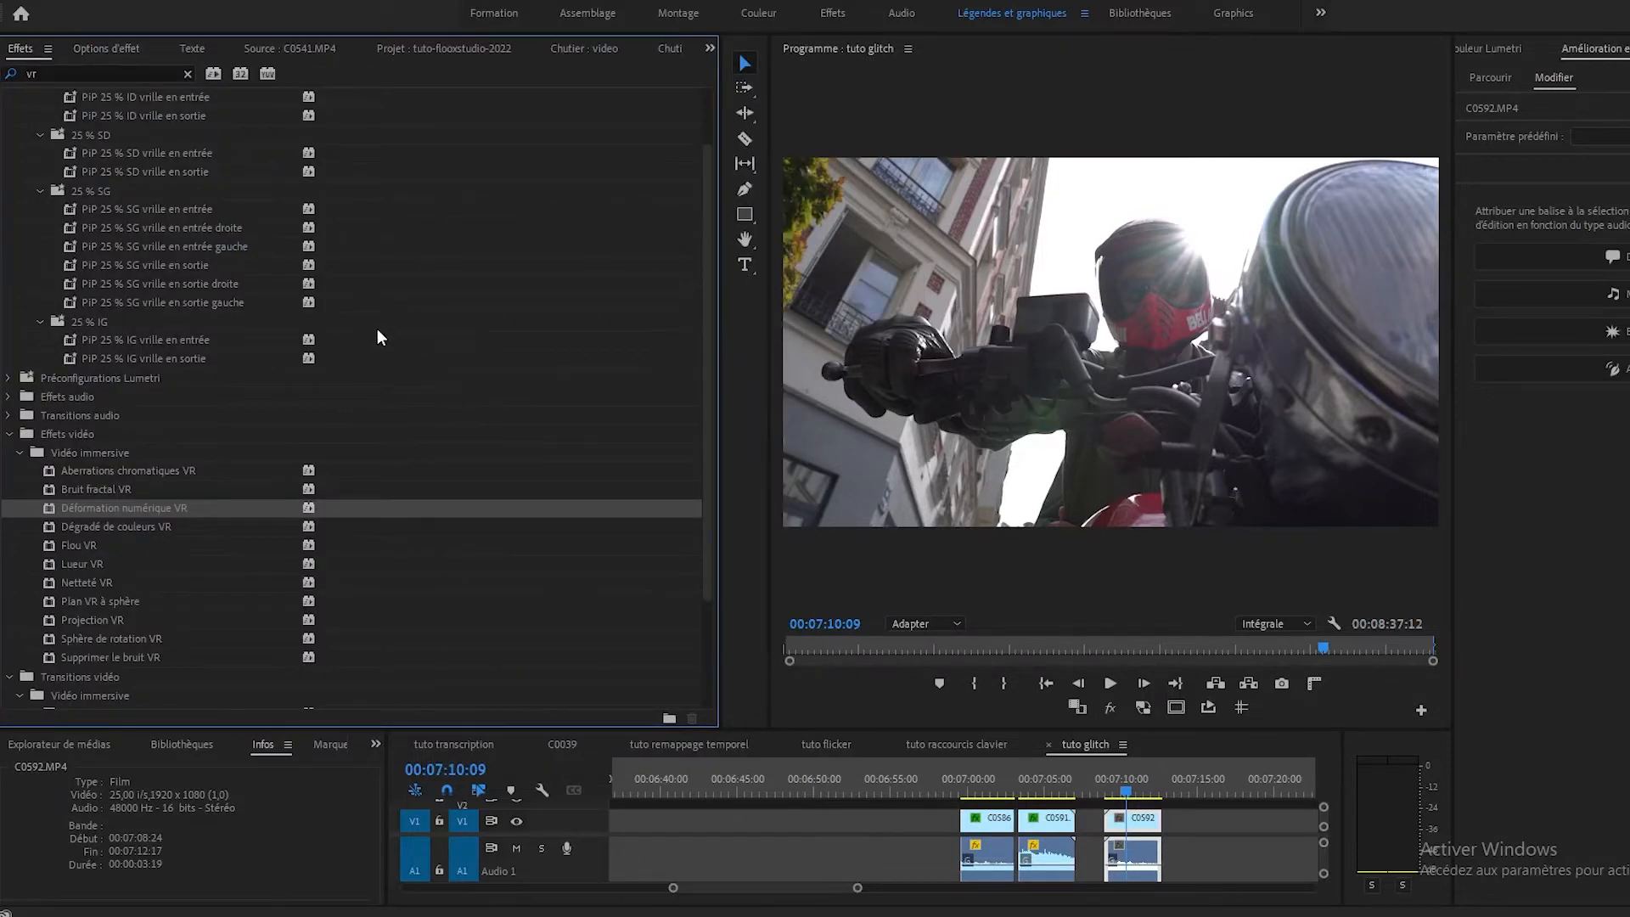
pyautogui.click(188, 74)
pyautogui.write('déformation')
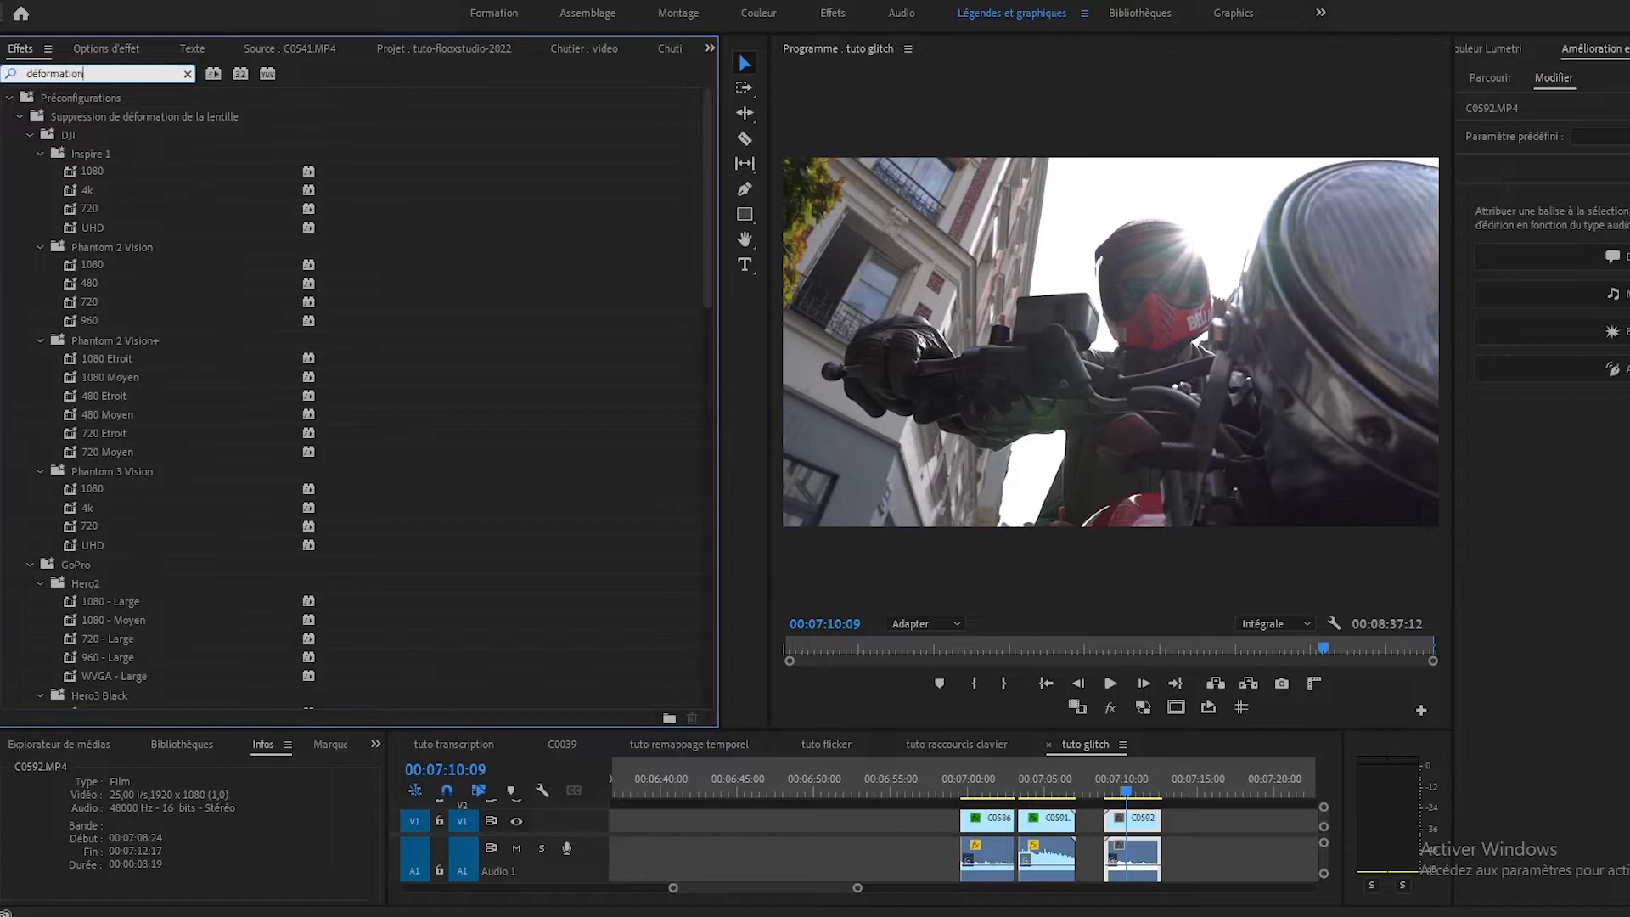
pyautogui.write(' nu')
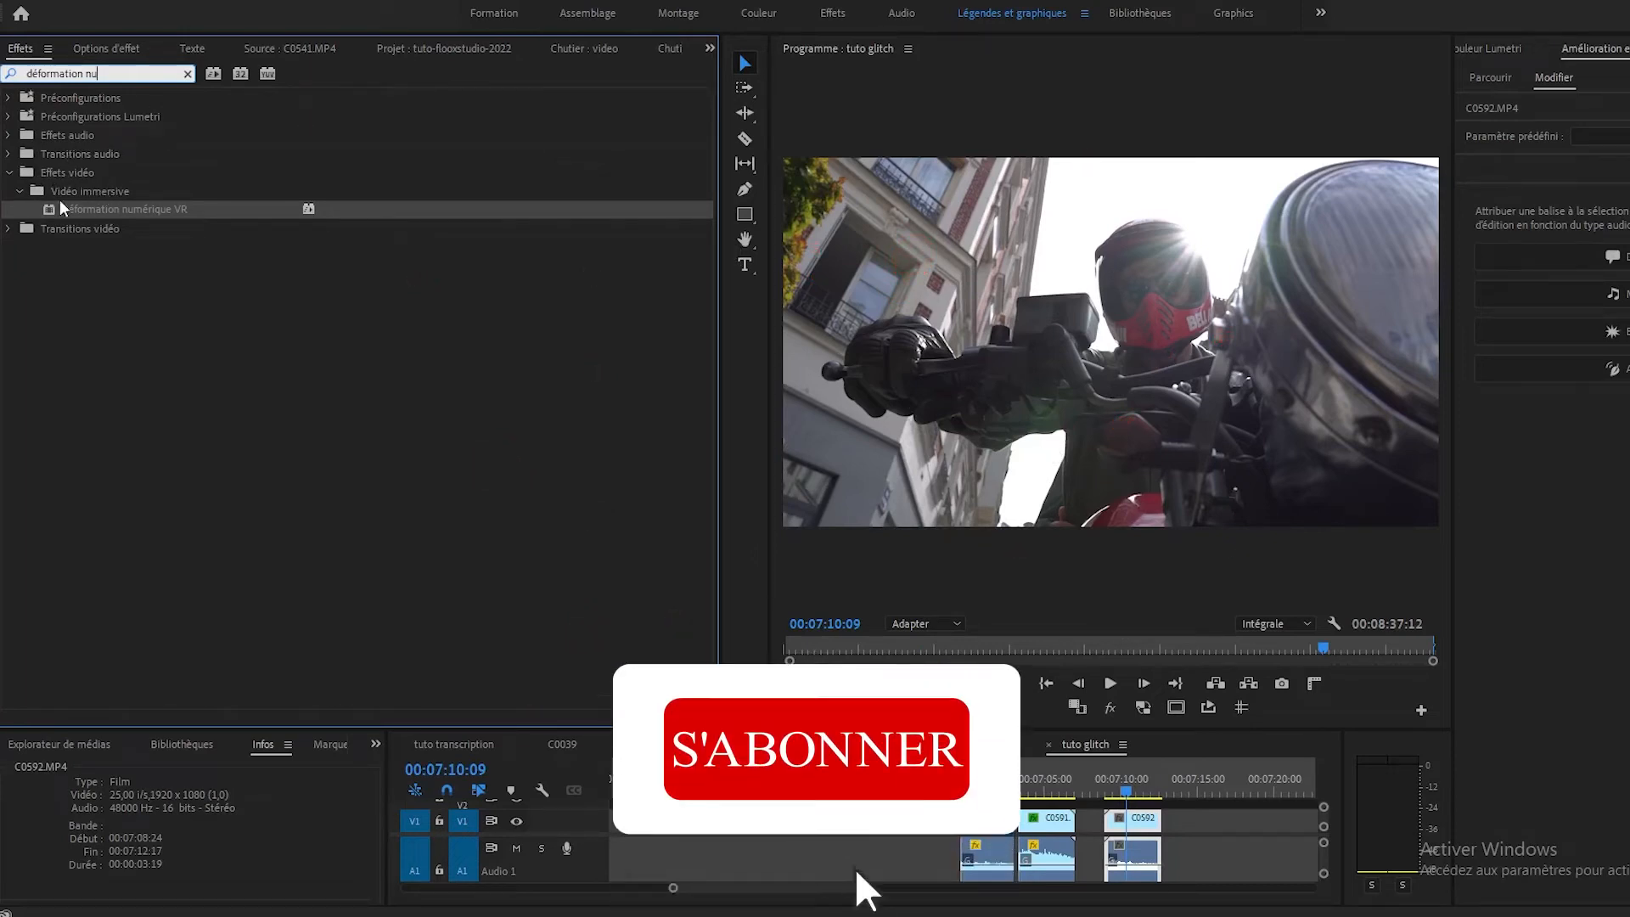
pyautogui.moveTo(94, 211); pyautogui.dragTo(1142, 831)
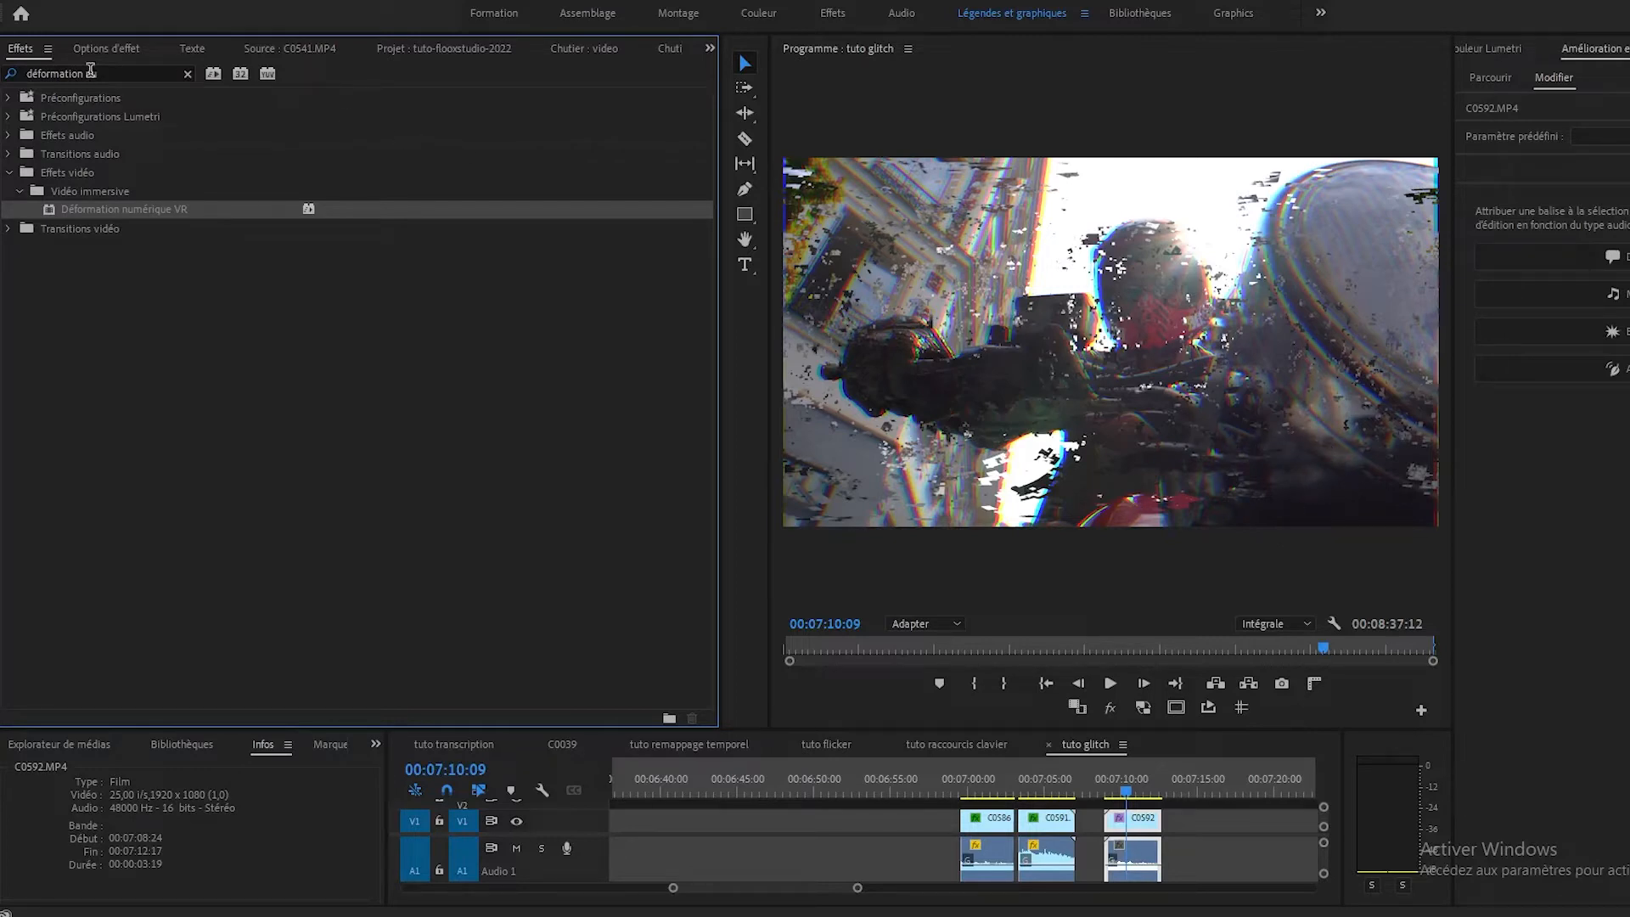
# - Set Distorsion des couleurs to 100 in the Distorsion settings of the clip's Déformation numérique VR effect
pyautogui.click(1138, 823)
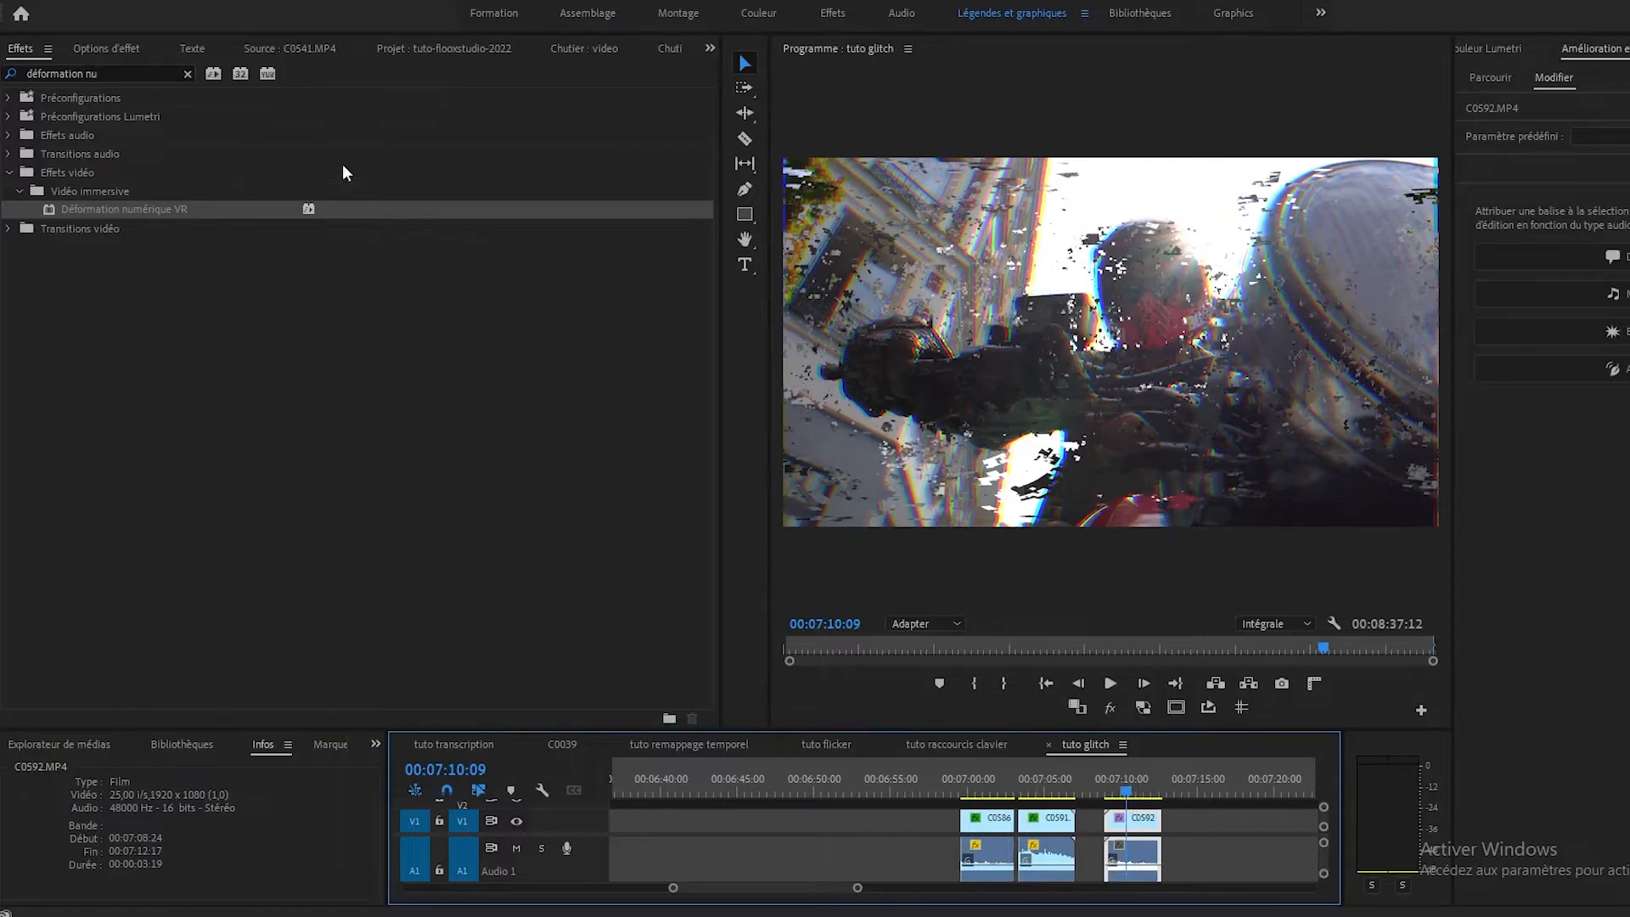
pyautogui.click(109, 49)
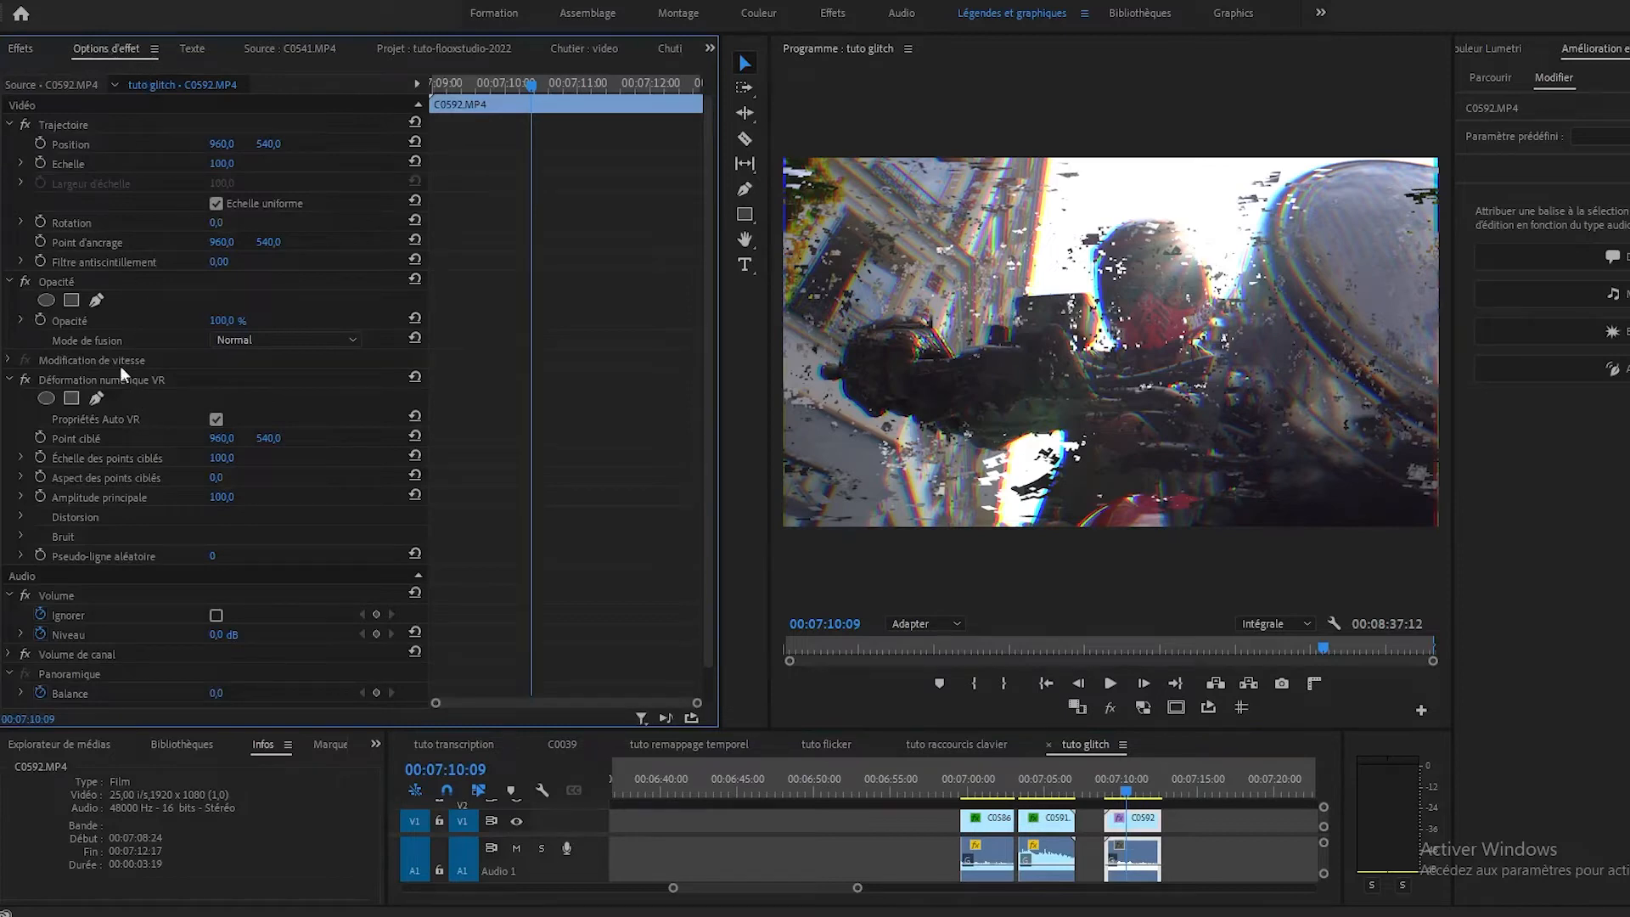
pyautogui.click(94, 378)
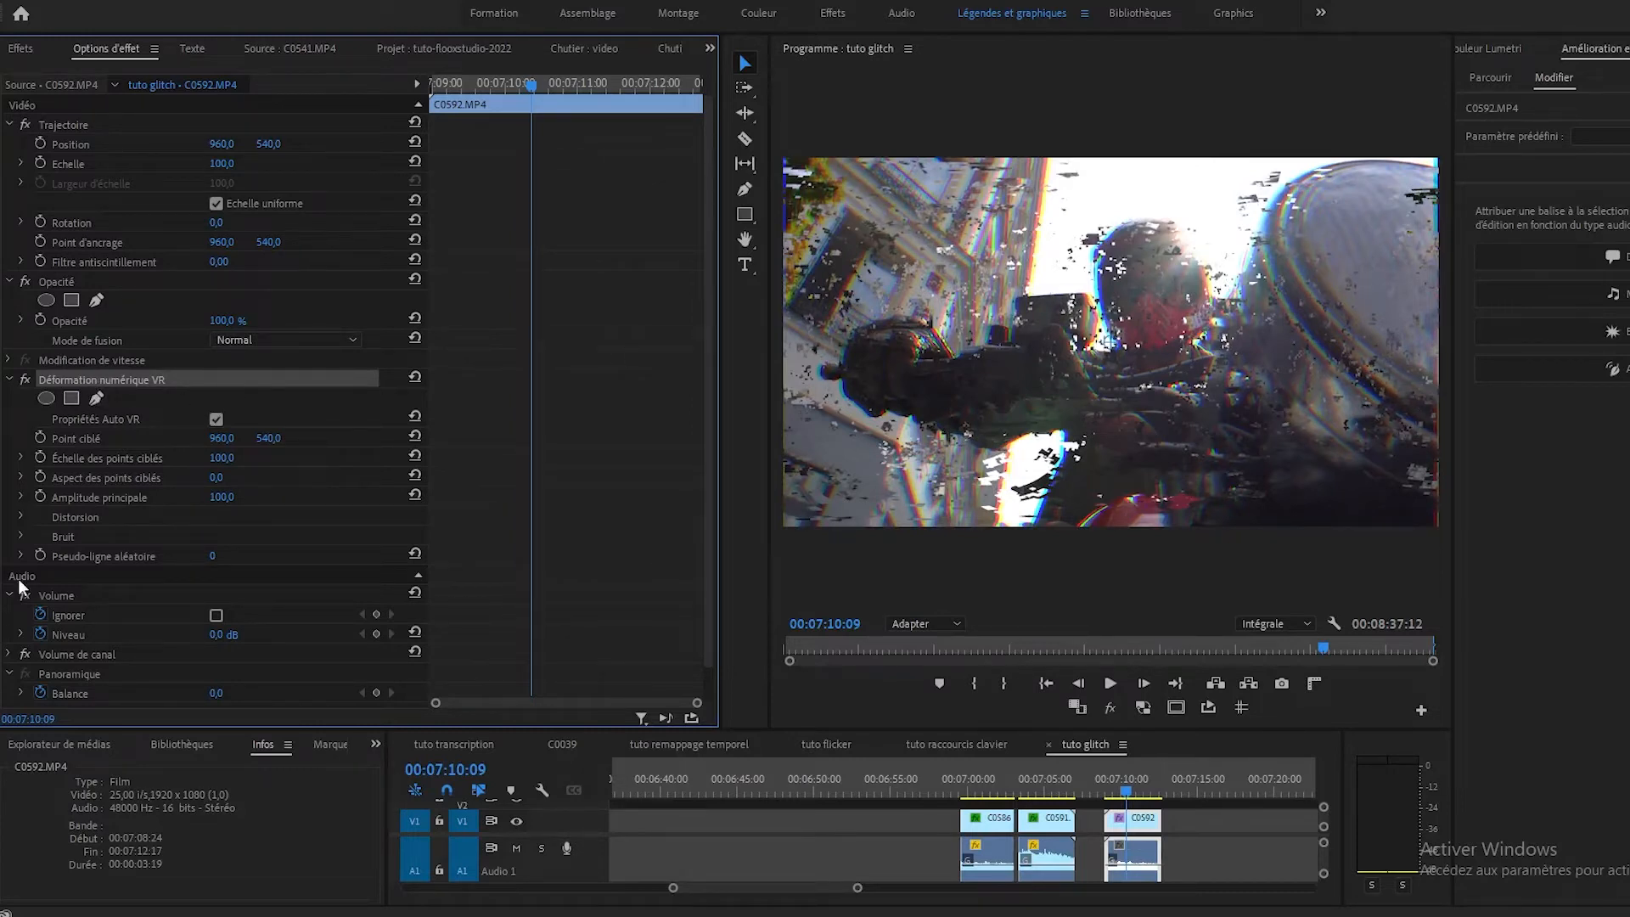
pyautogui.scroll(-1, 24, 376)
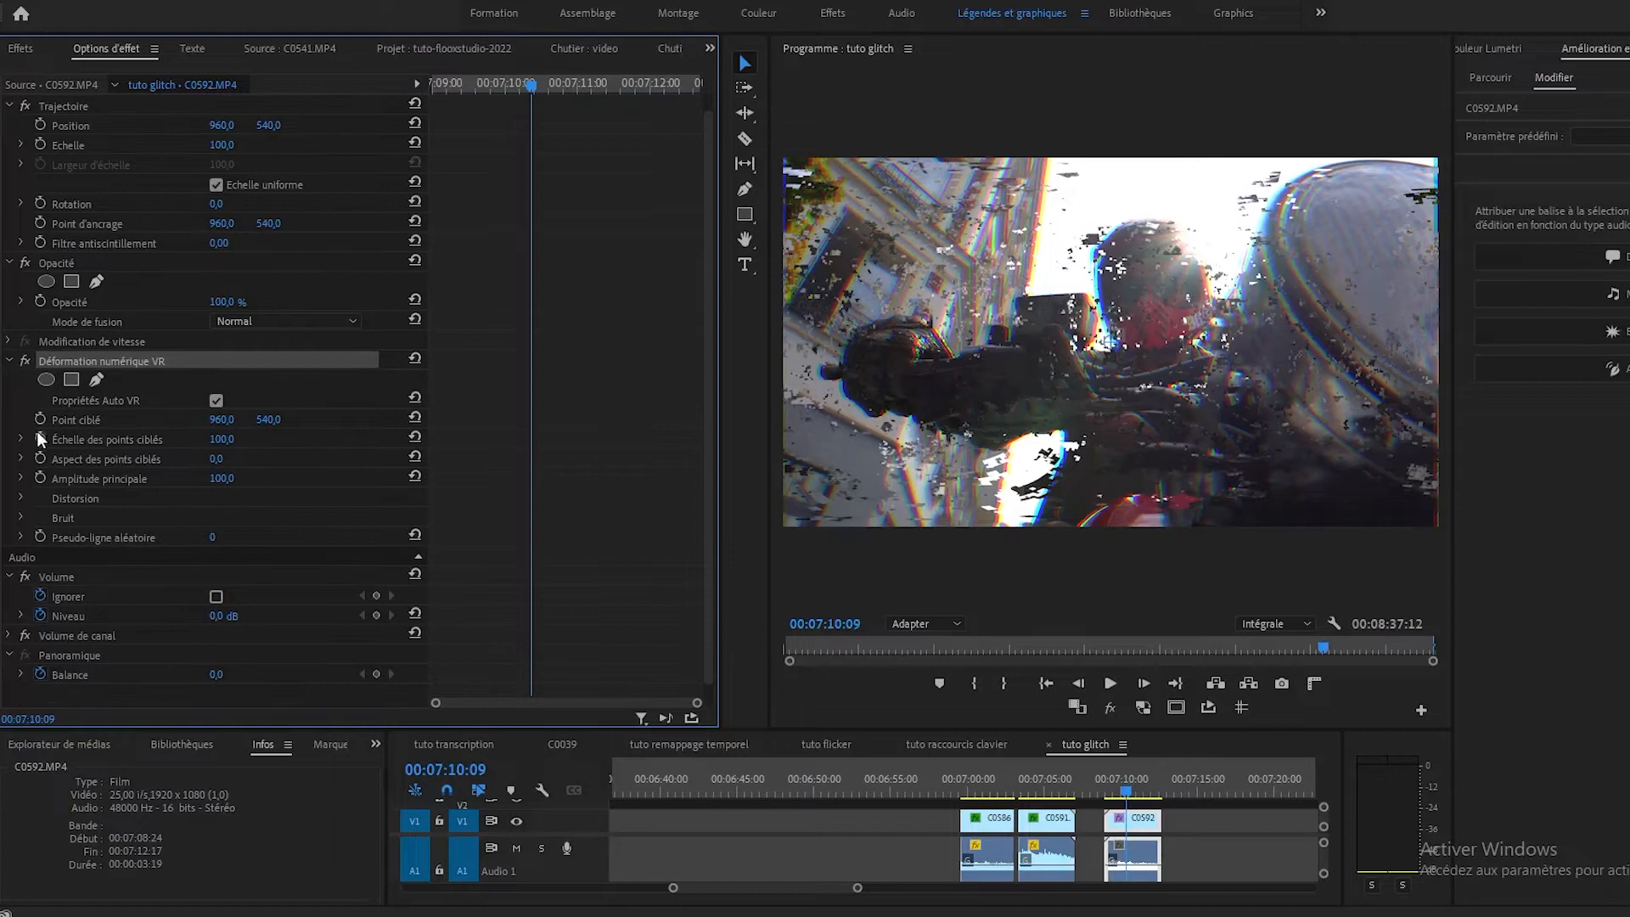
pyautogui.click(20, 498)
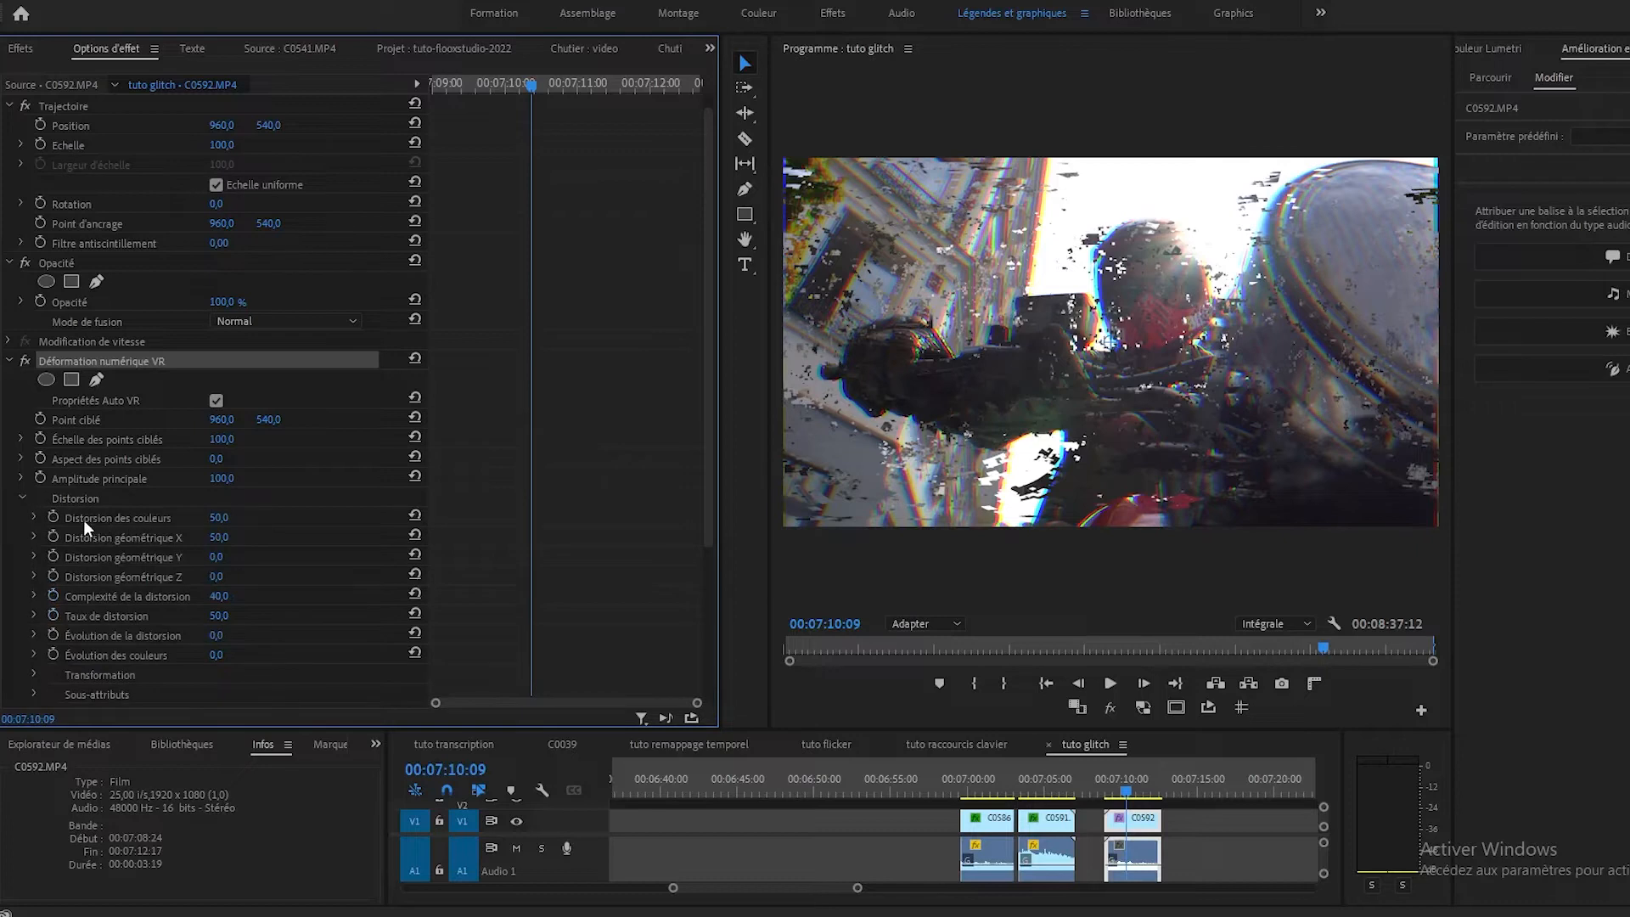
pyautogui.click(230, 516)
pyautogui.write('100')
pyautogui.press('Return')
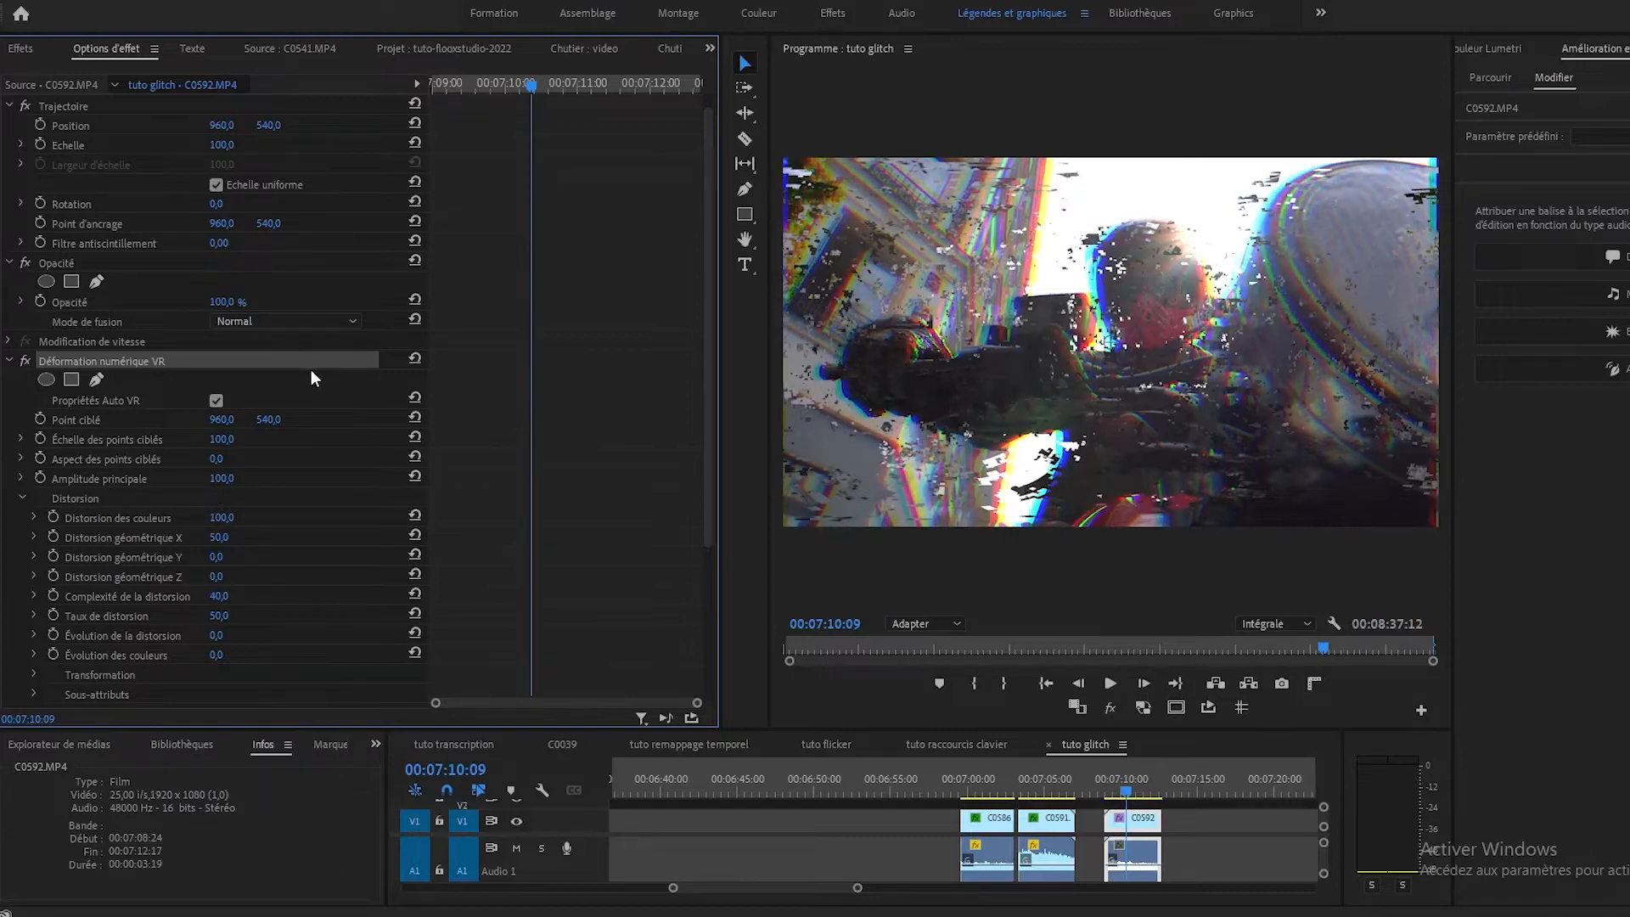
# - Set the effect's Complexité de la distorsion to 1
pyautogui.click(221, 596)
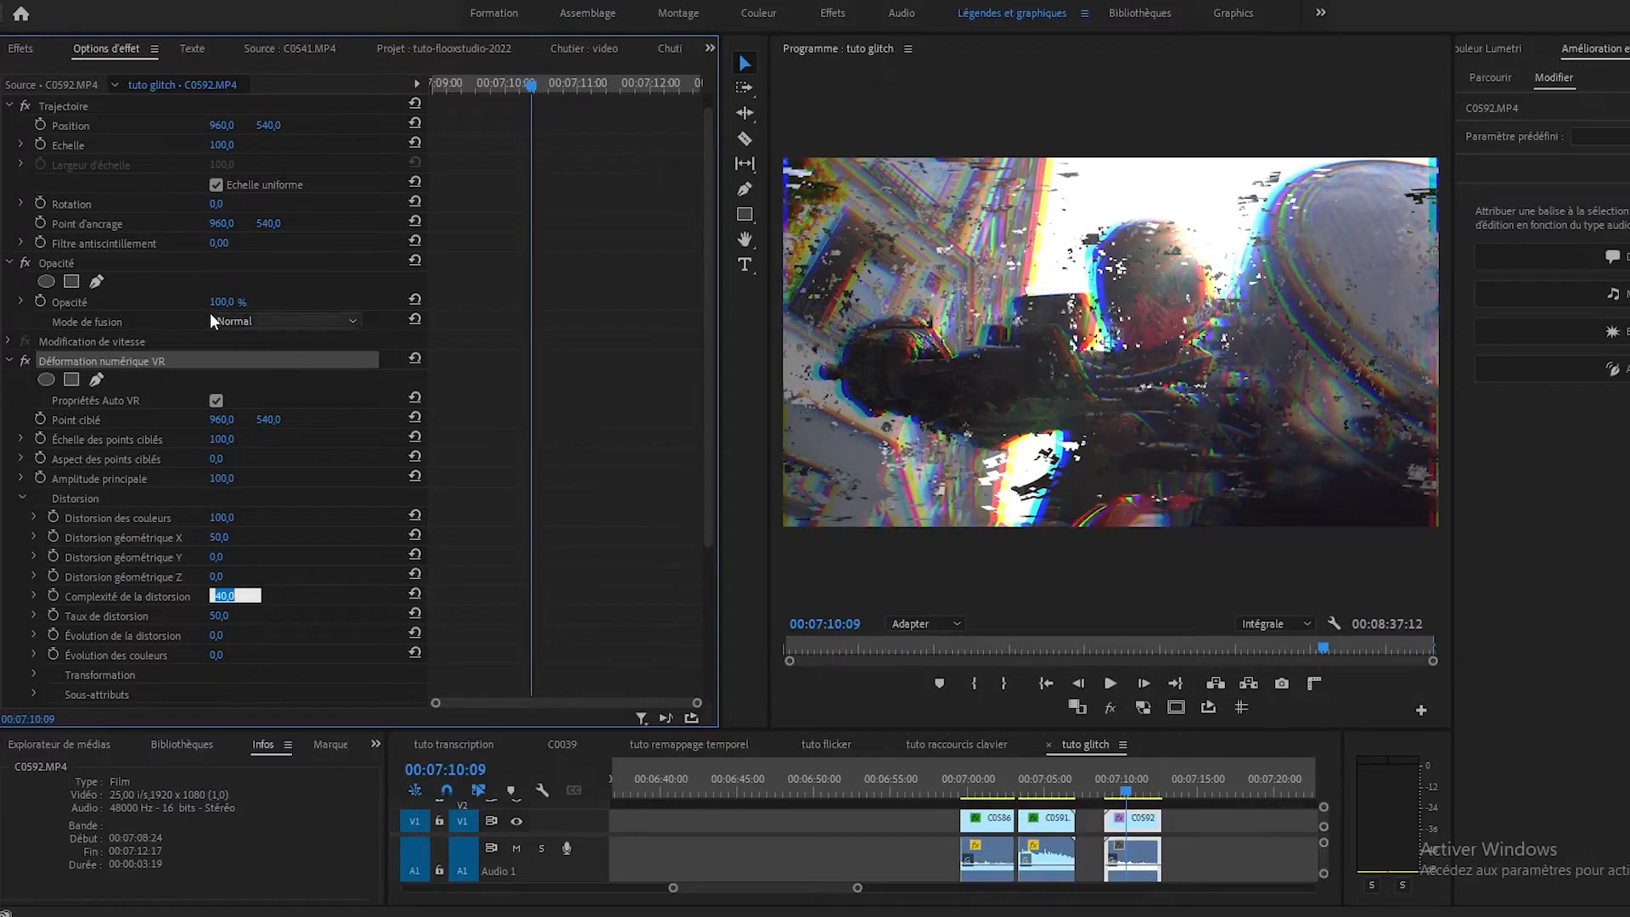
pyautogui.click(145, 596)
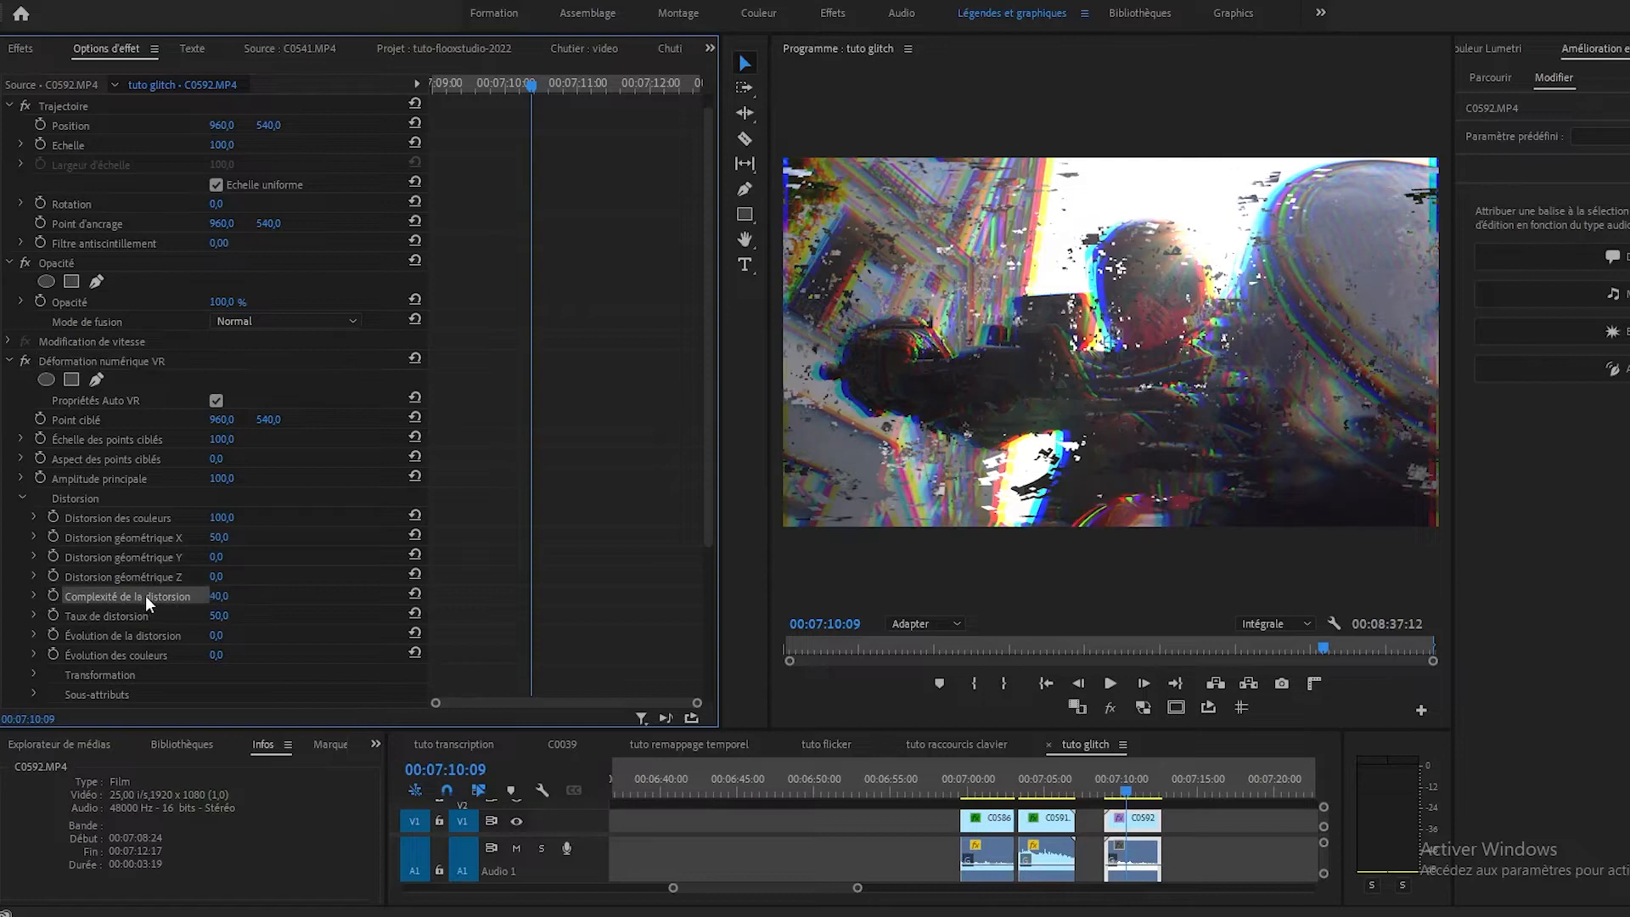
pyautogui.click(220, 596)
pyautogui.write('1')
pyautogui.press('Return')
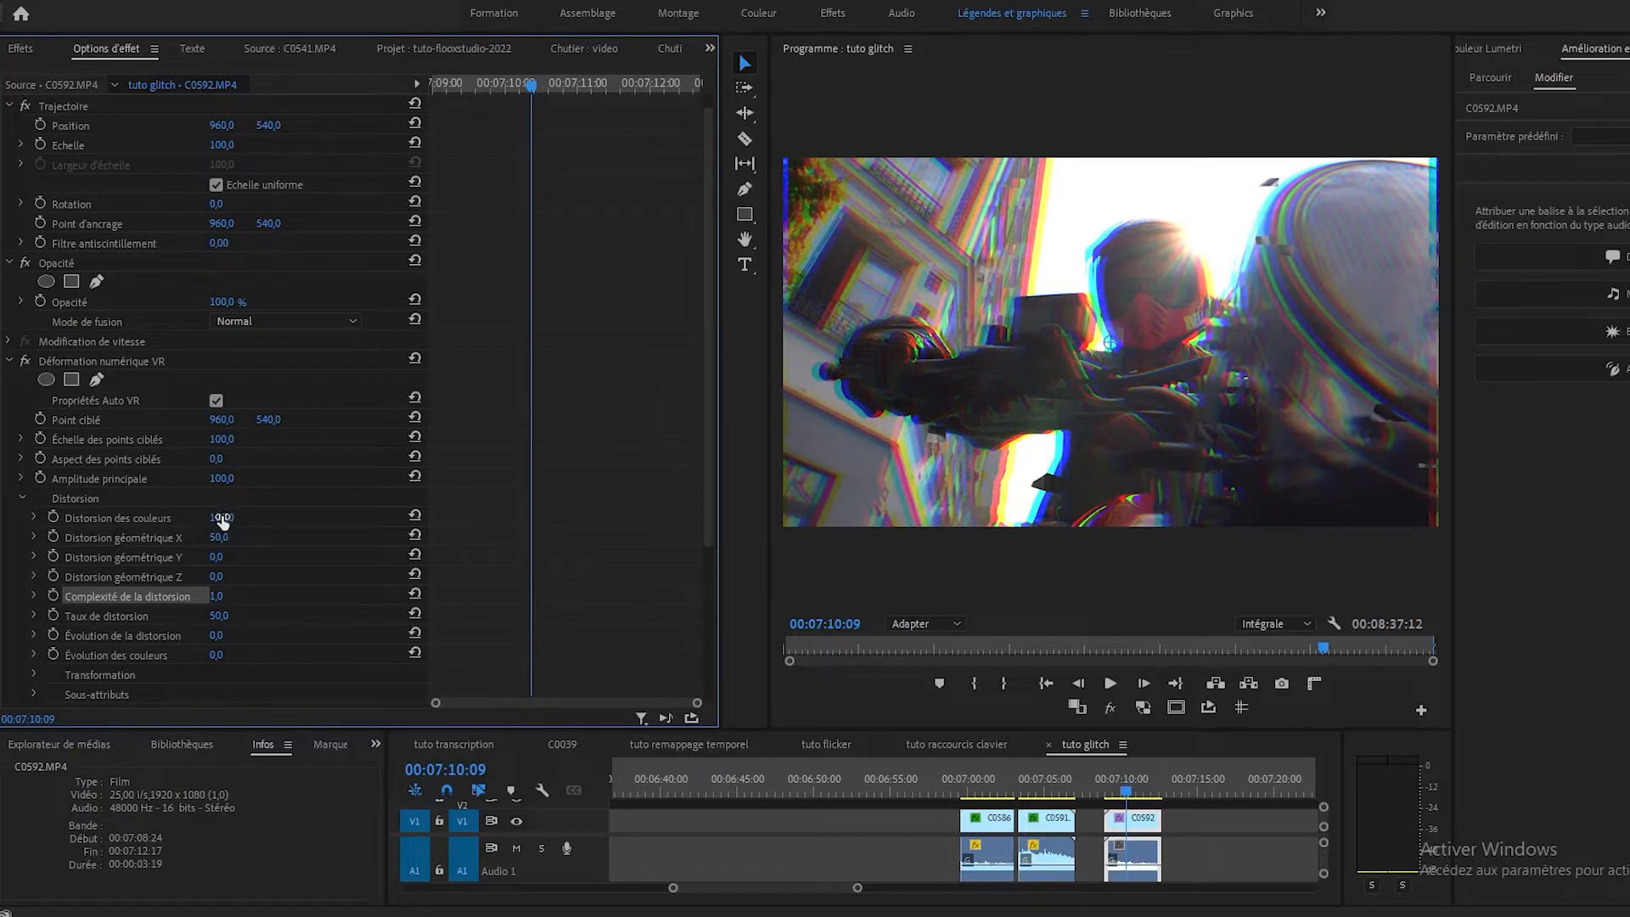
pyautogui.click(216, 596)
pyautogui.write('1')
pyautogui.press('Return')
# - Set Intensité du bruit to 50 in the effect's Bruit settings, and collapse the Distorsion and Bruit groups
pyautogui.scroll(-3, 187, 601)
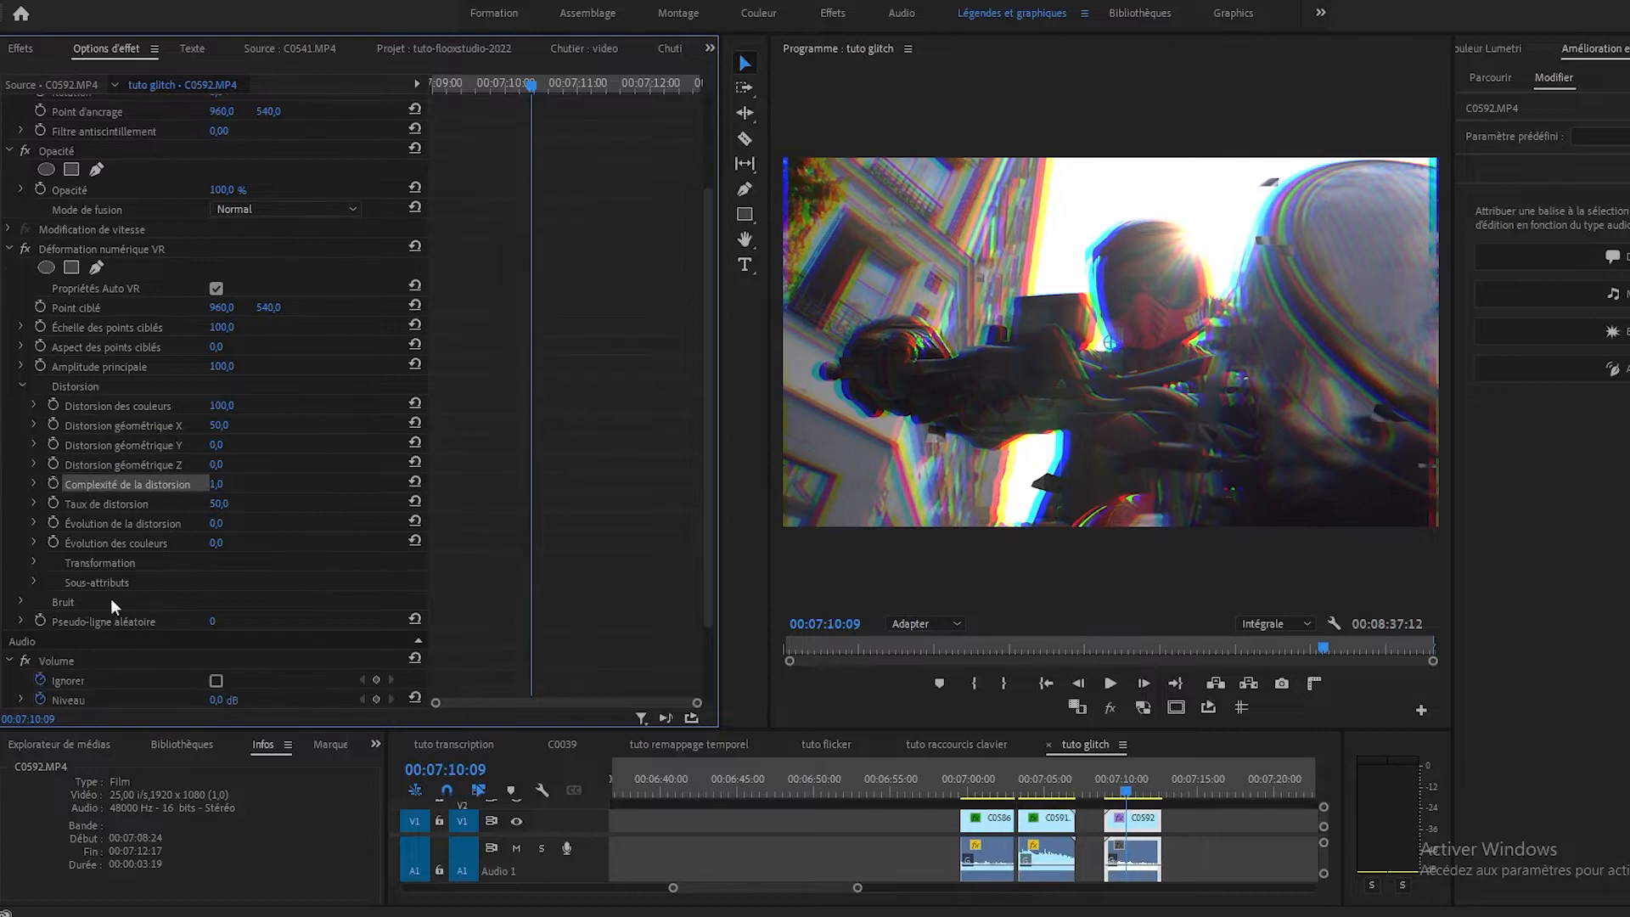
pyautogui.click(18, 601)
pyautogui.scroll(-2, 162, 567)
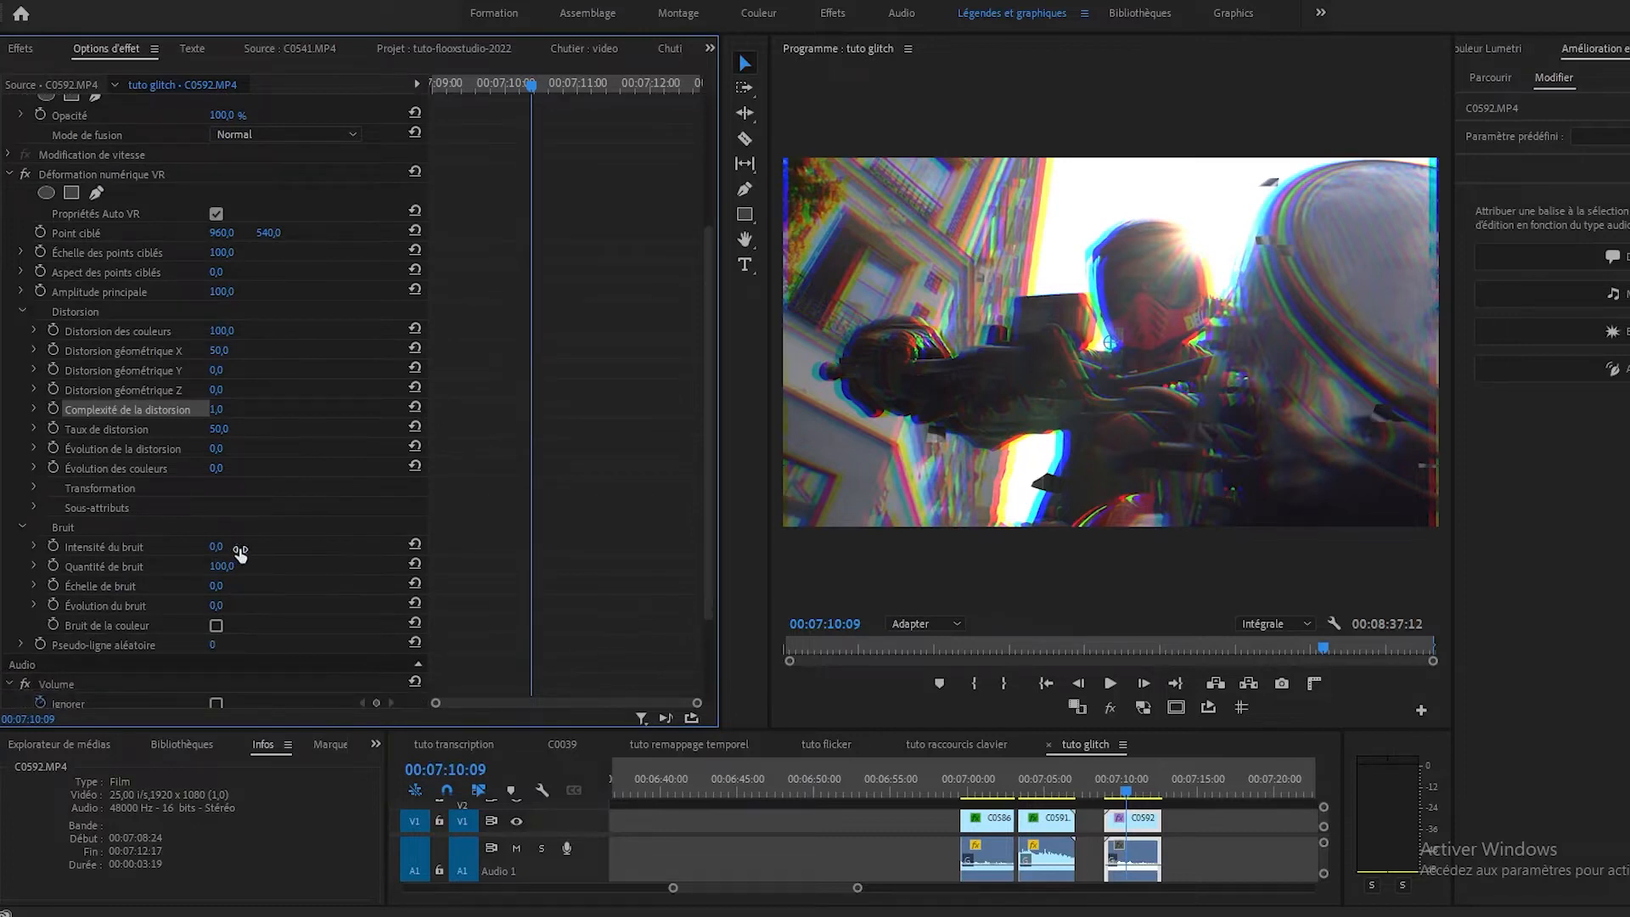
pyautogui.click(217, 547)
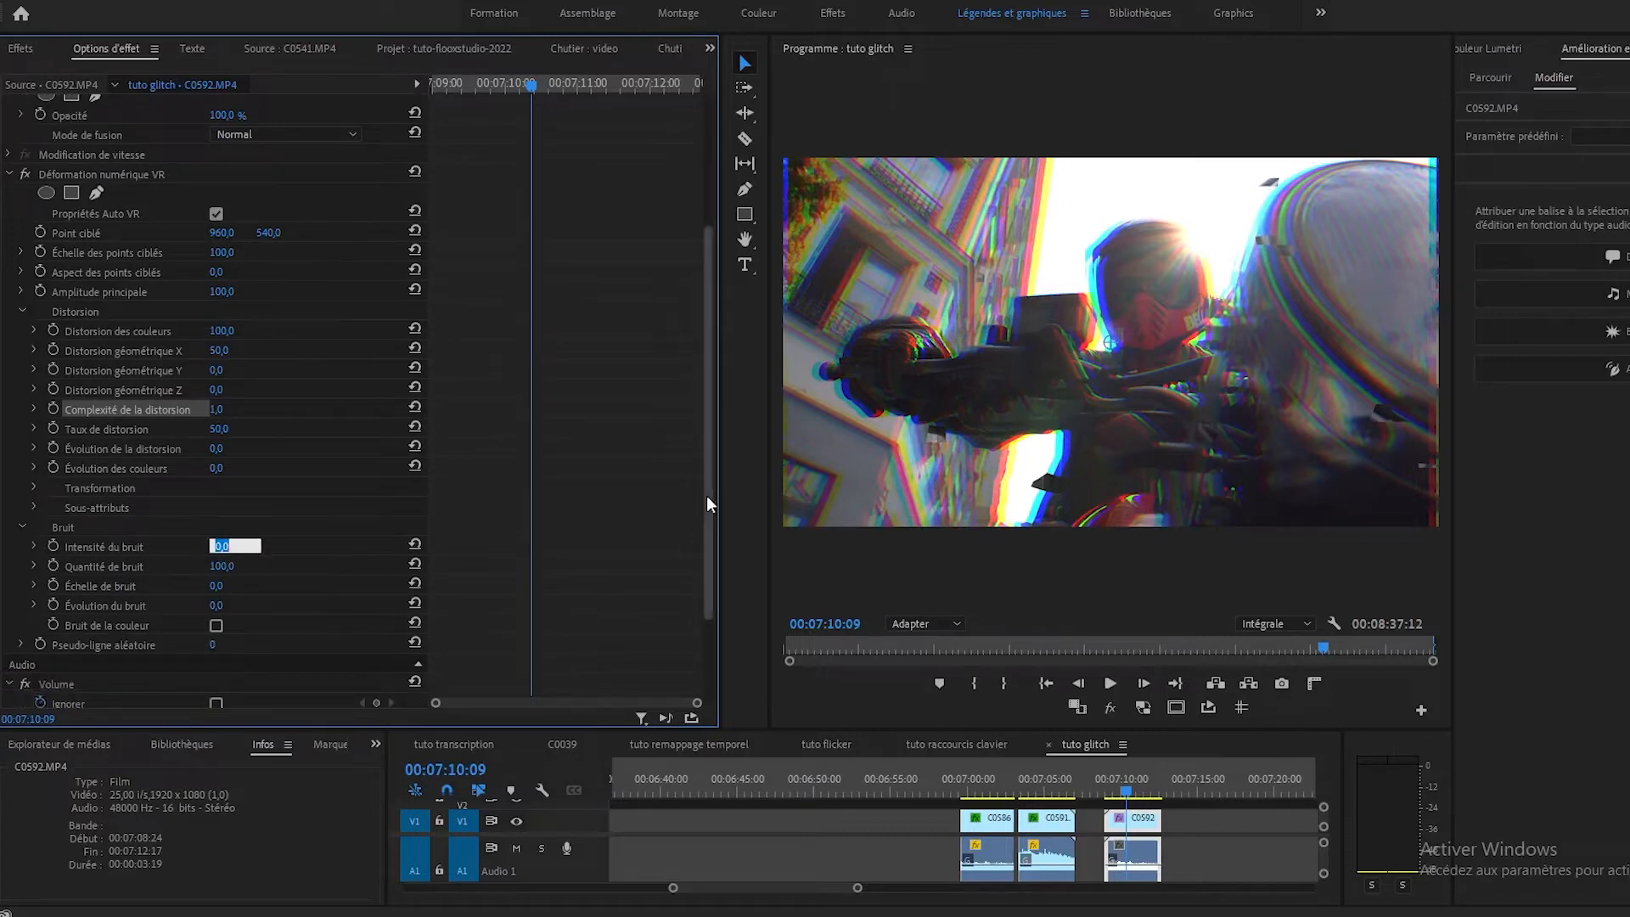
pyautogui.write('50')
pyautogui.press('Return')
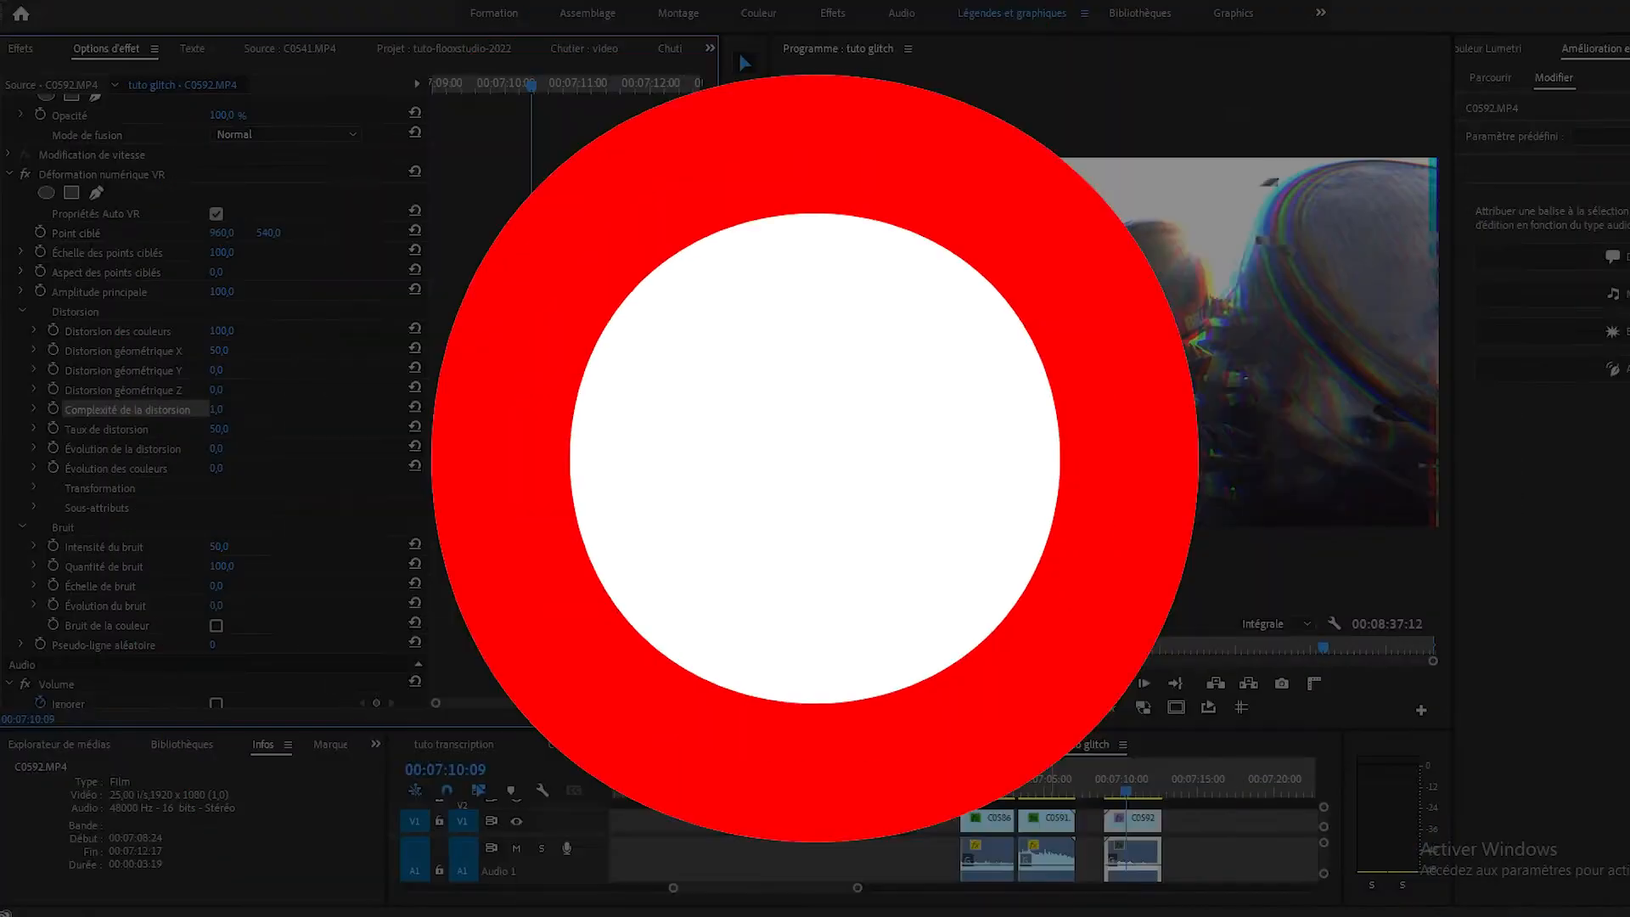
pyautogui.scroll(1, 115, 430)
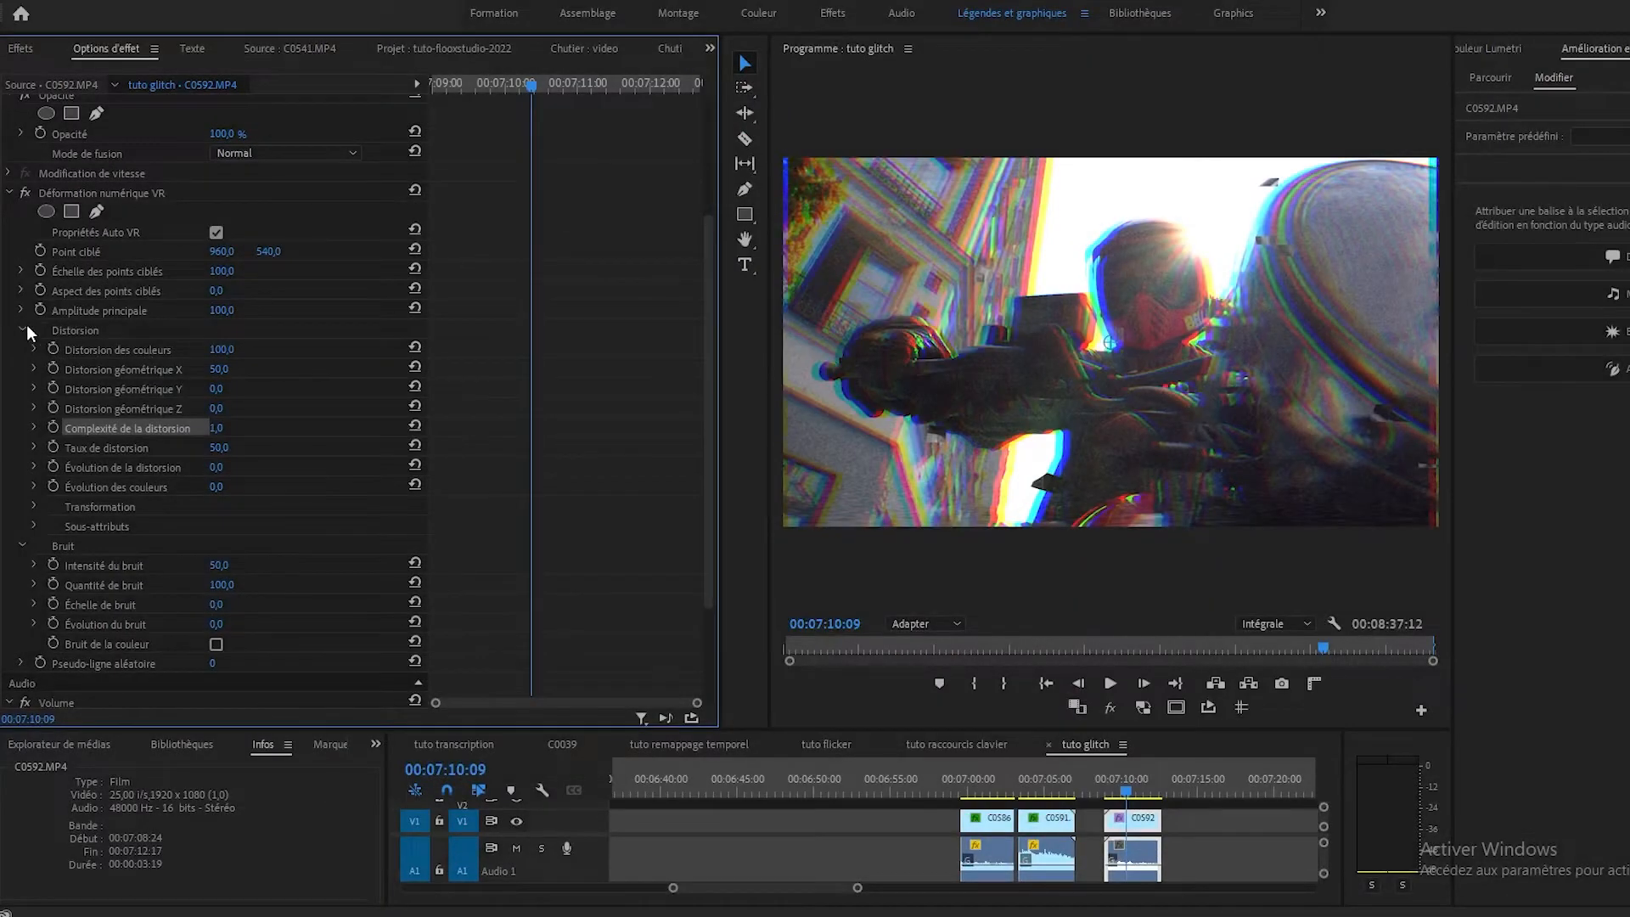
pyautogui.click(23, 329)
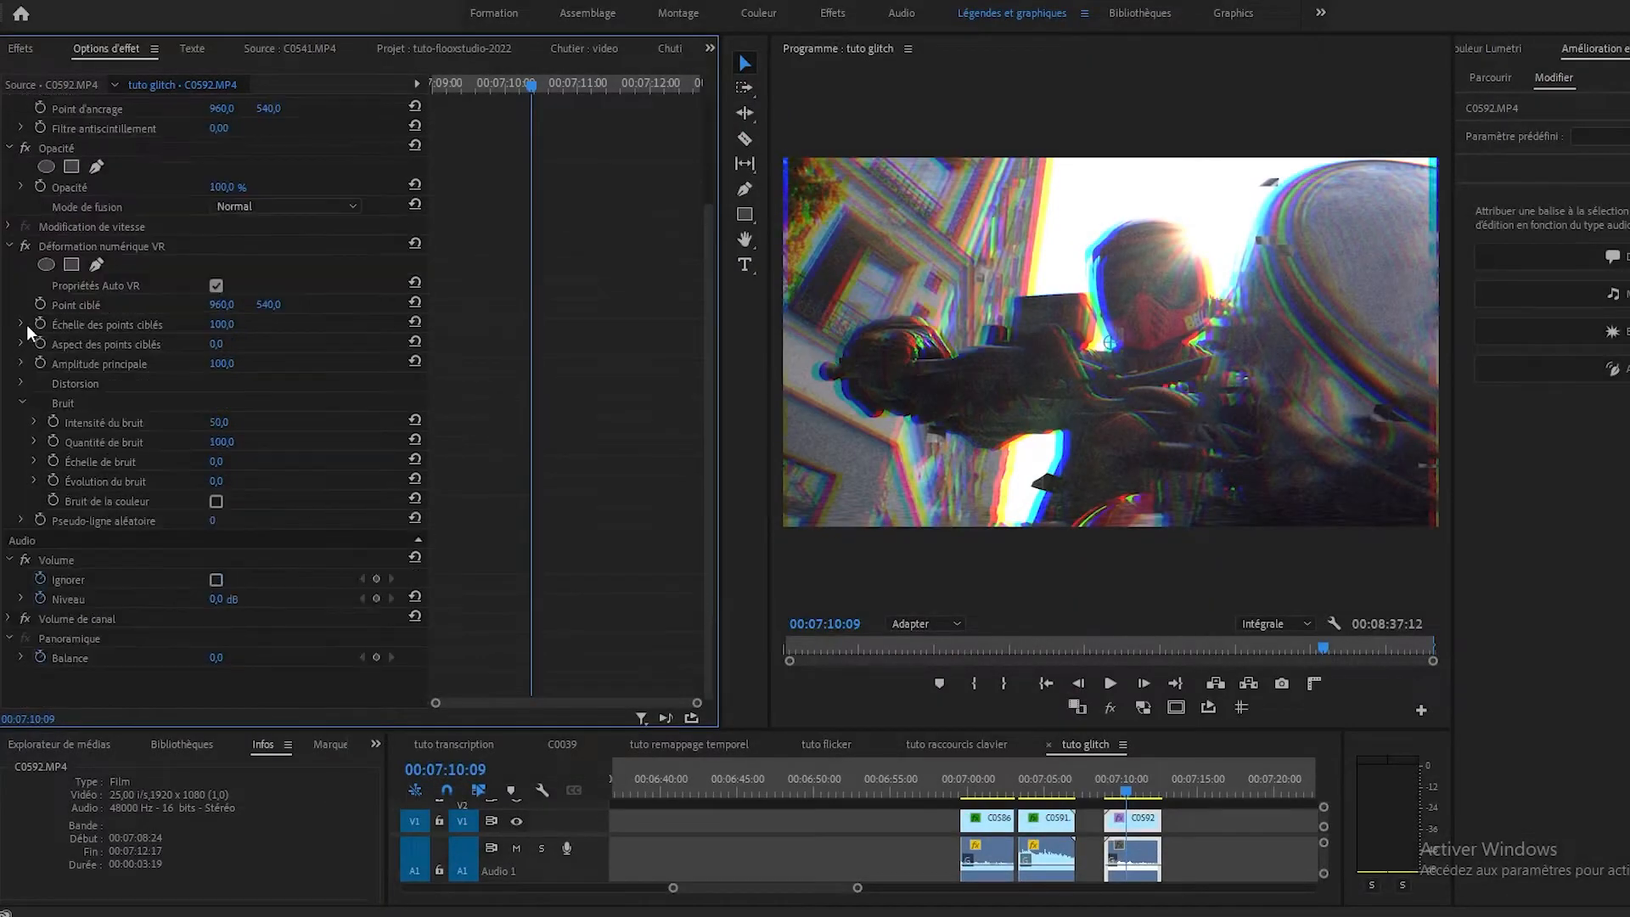
pyautogui.click(21, 405)
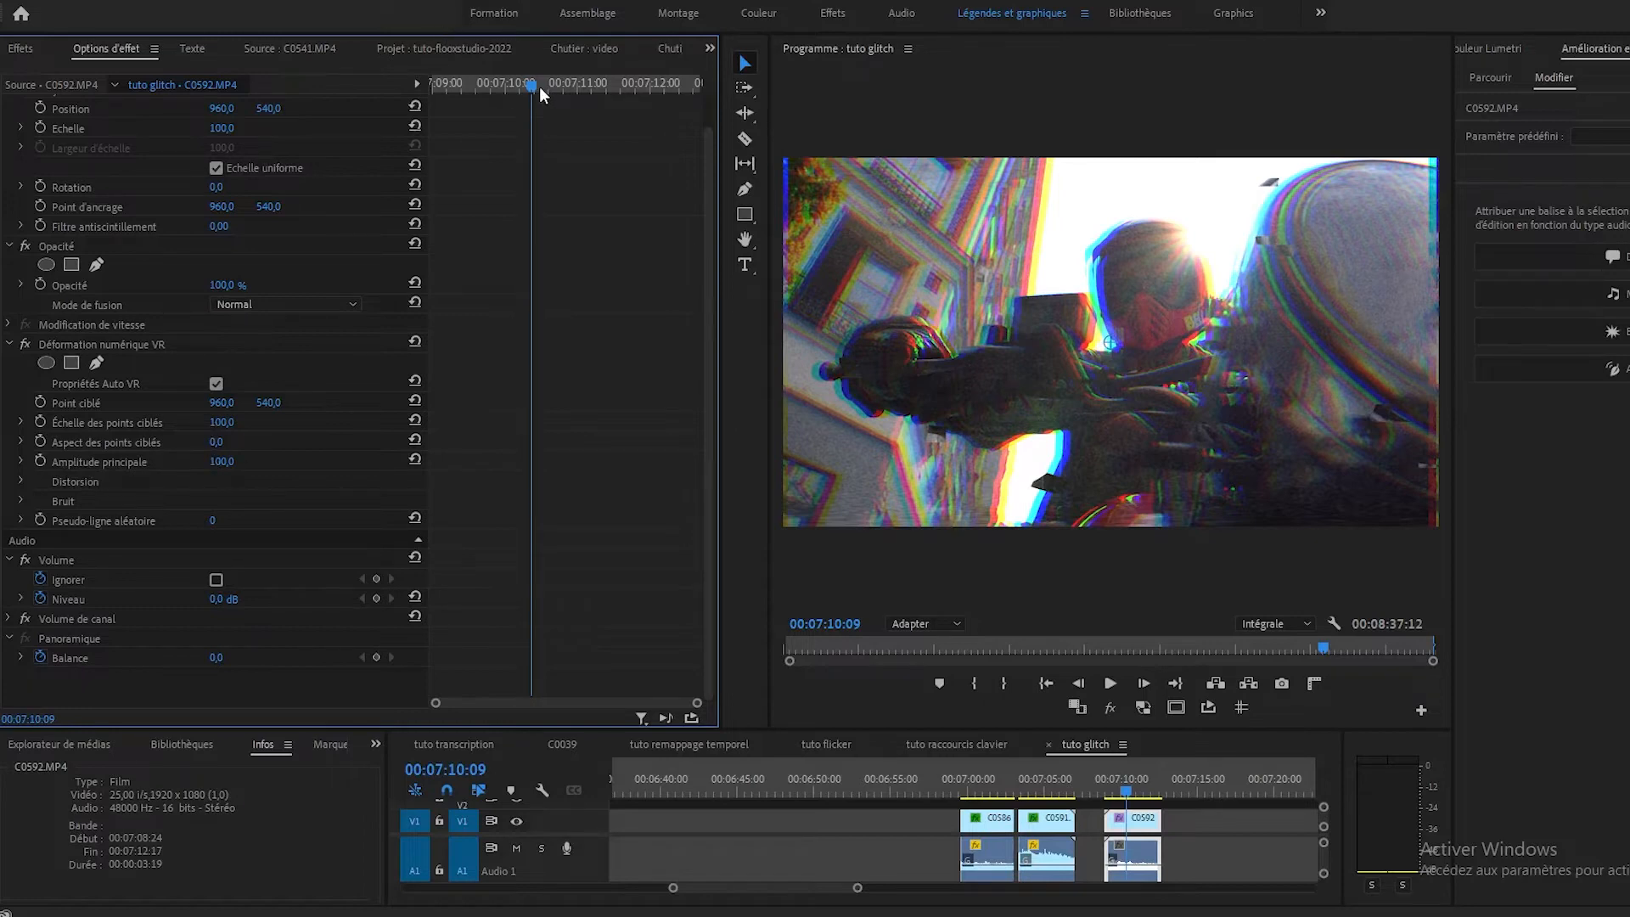
# - Keyframe Amplitude principale at 100 at 00:07:09:20 and at 0 five frames further on, at 00:07:10:00
pyautogui.moveTo(528, 84); pyautogui.dragTo(489, 126)
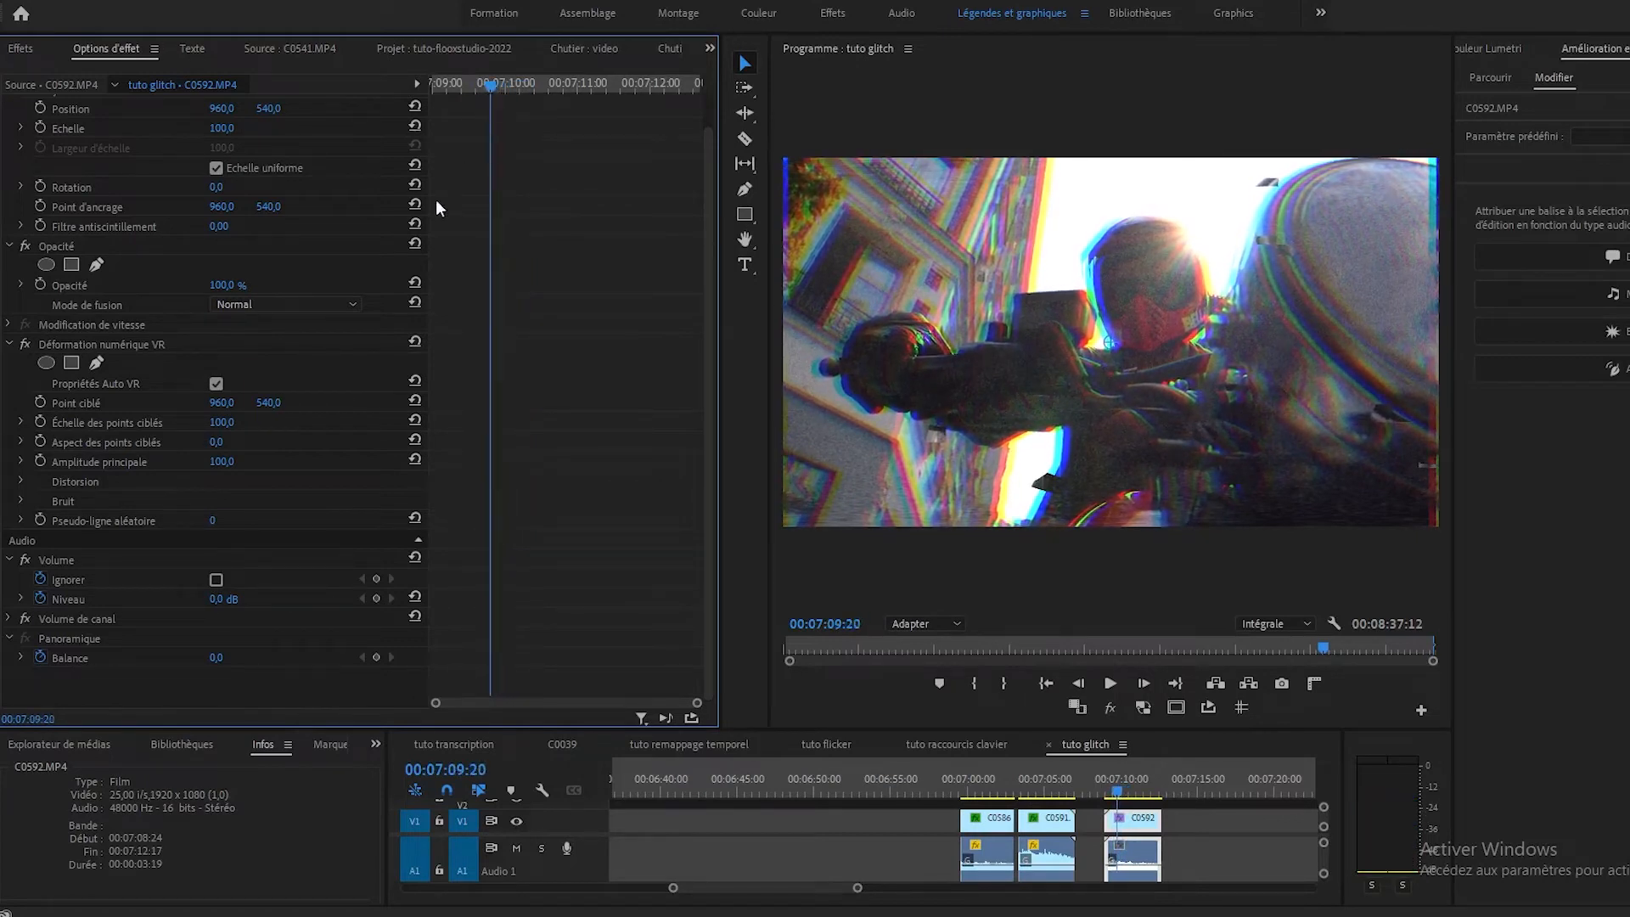
pyautogui.click(38, 457)
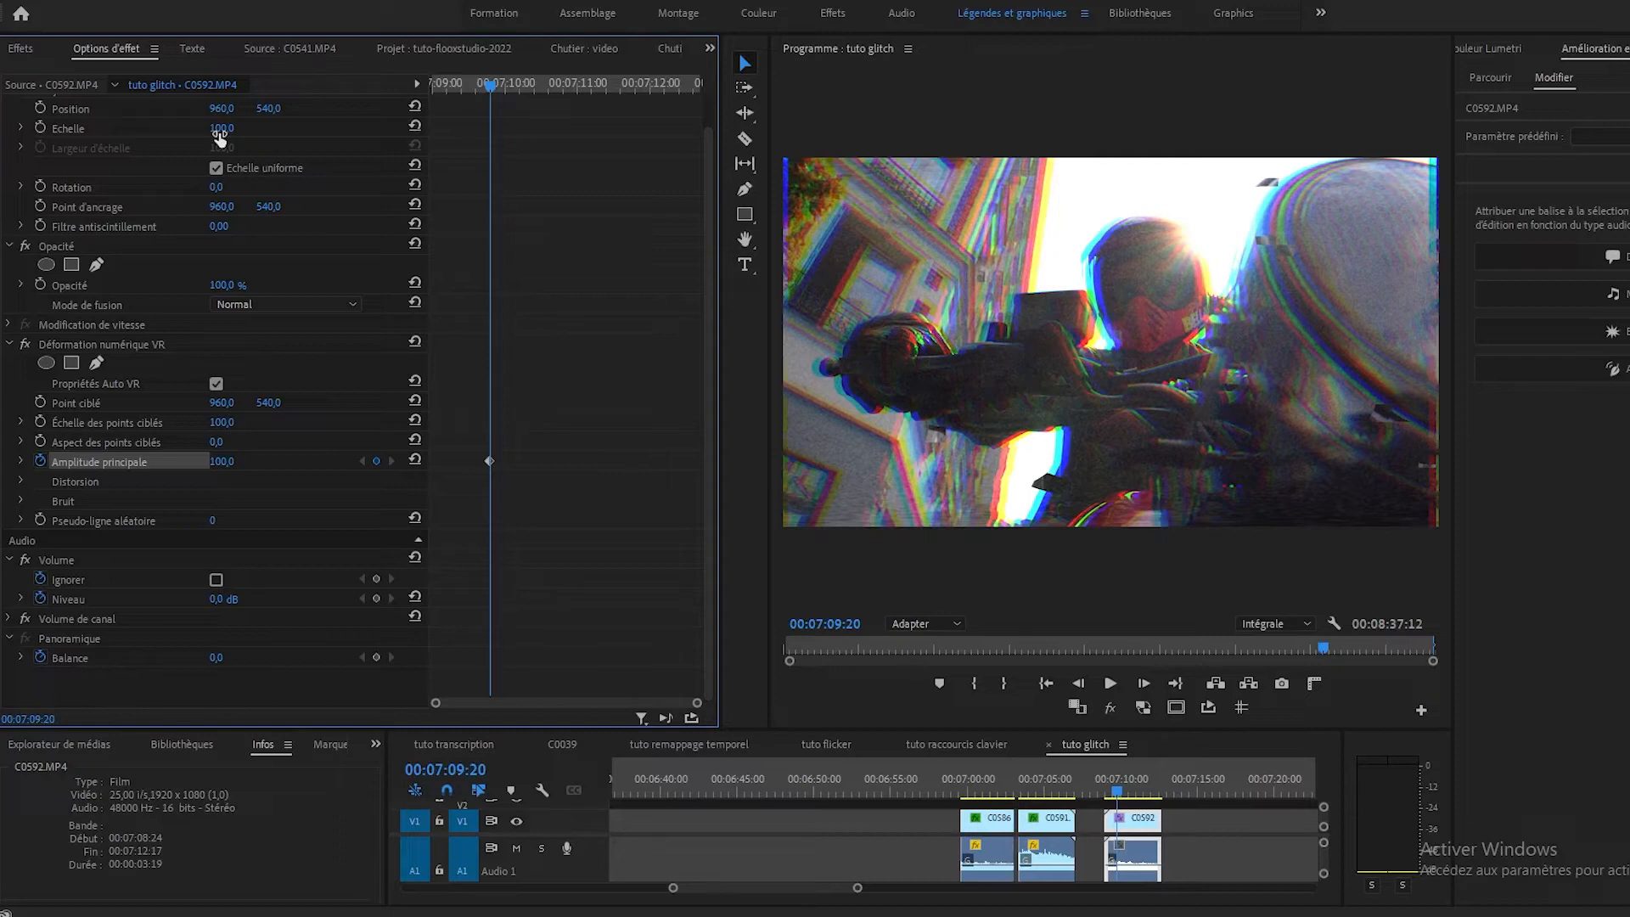
pyautogui.hotkey('shift', 'Right')
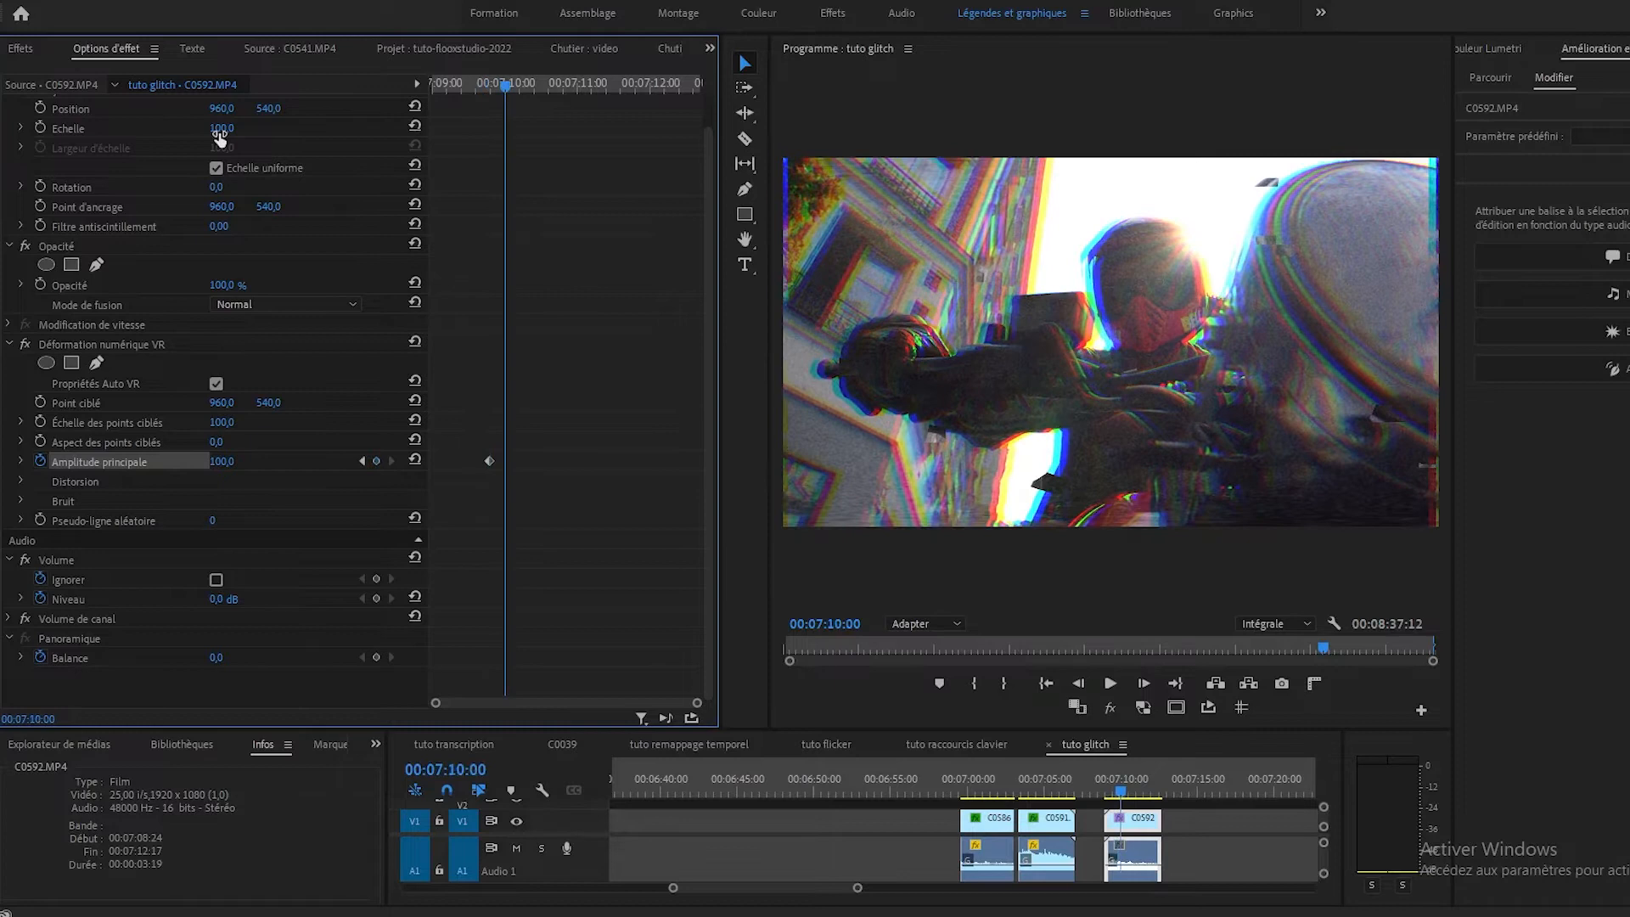
pyautogui.click(226, 463)
pyautogui.write('0')
pyautogui.press('Return')
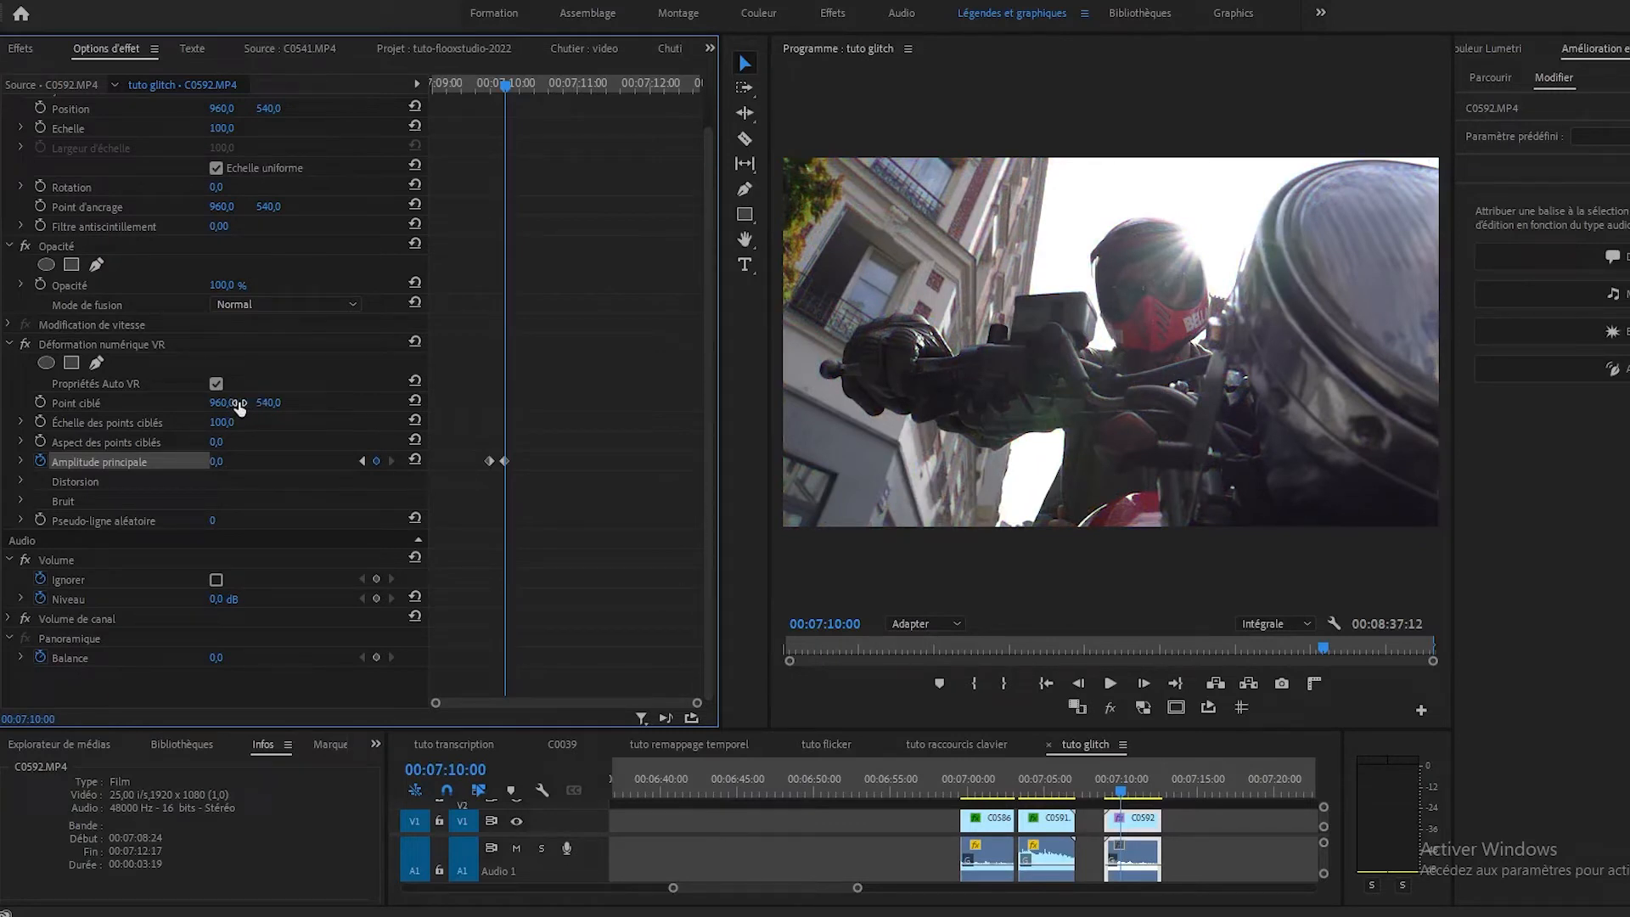
# - Add an Amplitude principale keyframe of 0 at 00:07:09:15, five frames before the peak keyframe
pyautogui.hotkey('shift', 'Left')
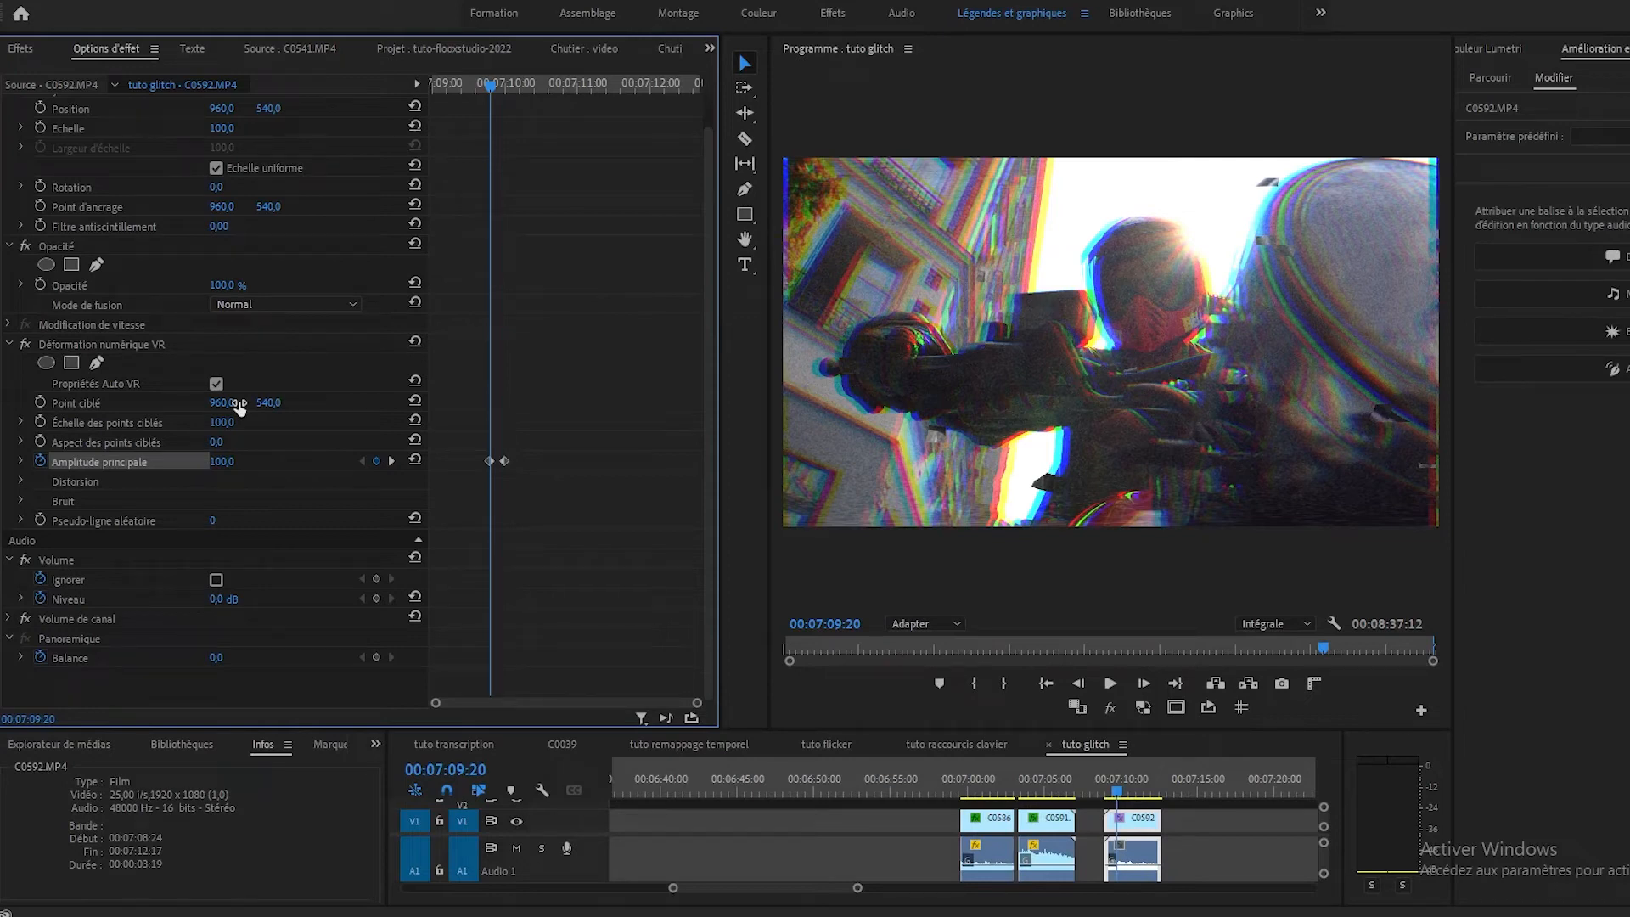
pyautogui.hotkey('shift', 'Left')
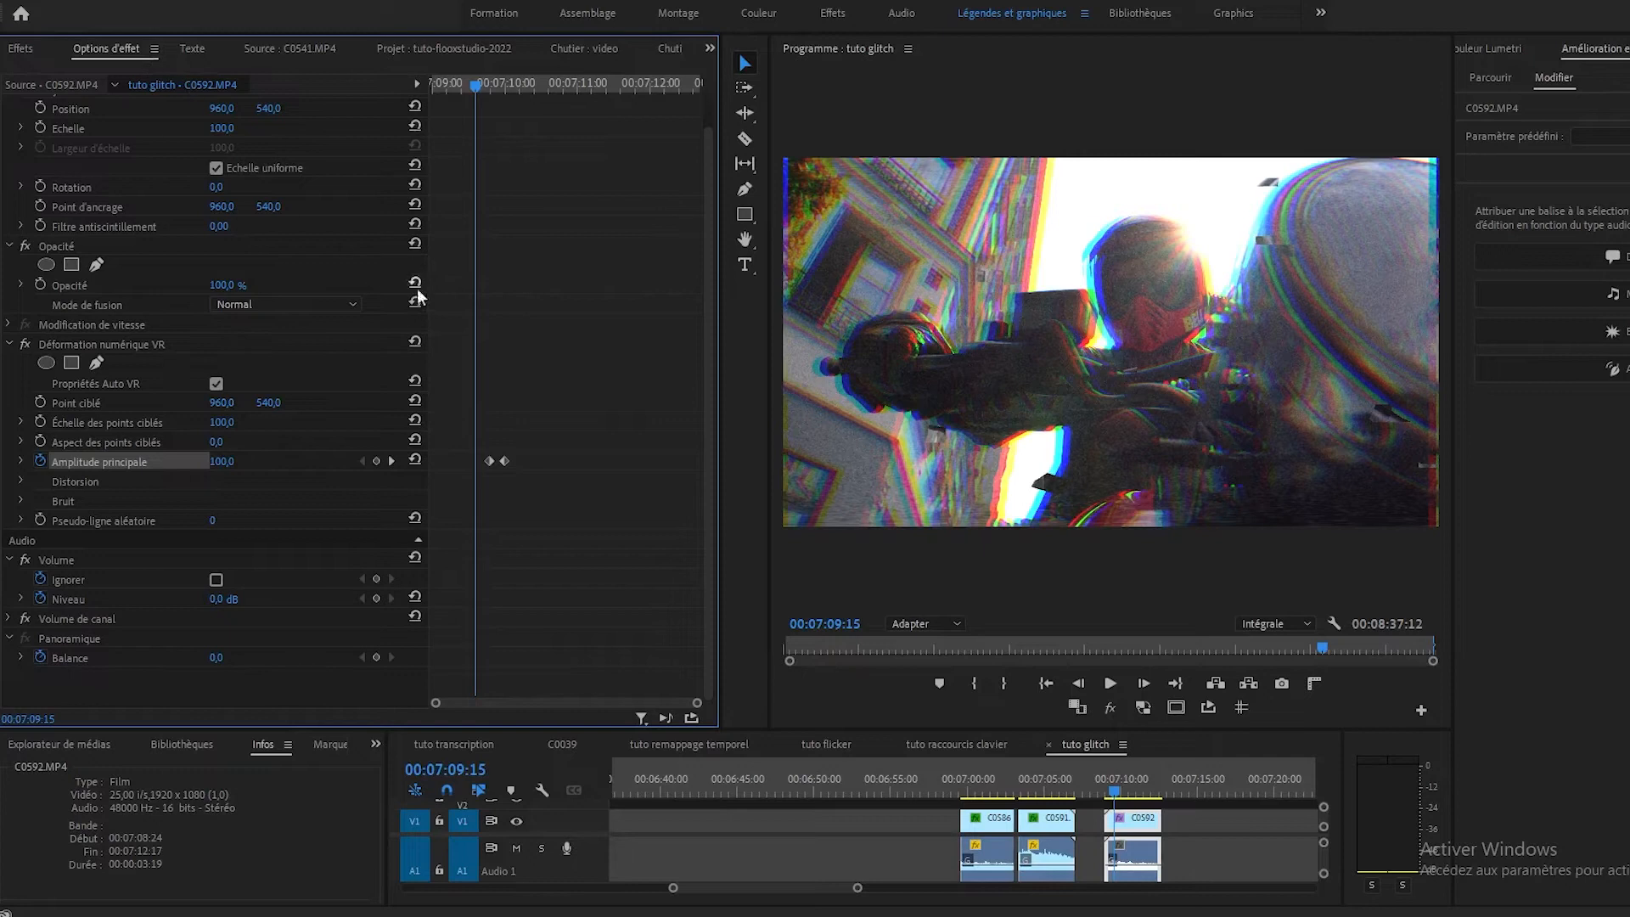
pyautogui.click(224, 461)
pyautogui.write('0')
pyautogui.press('Return')
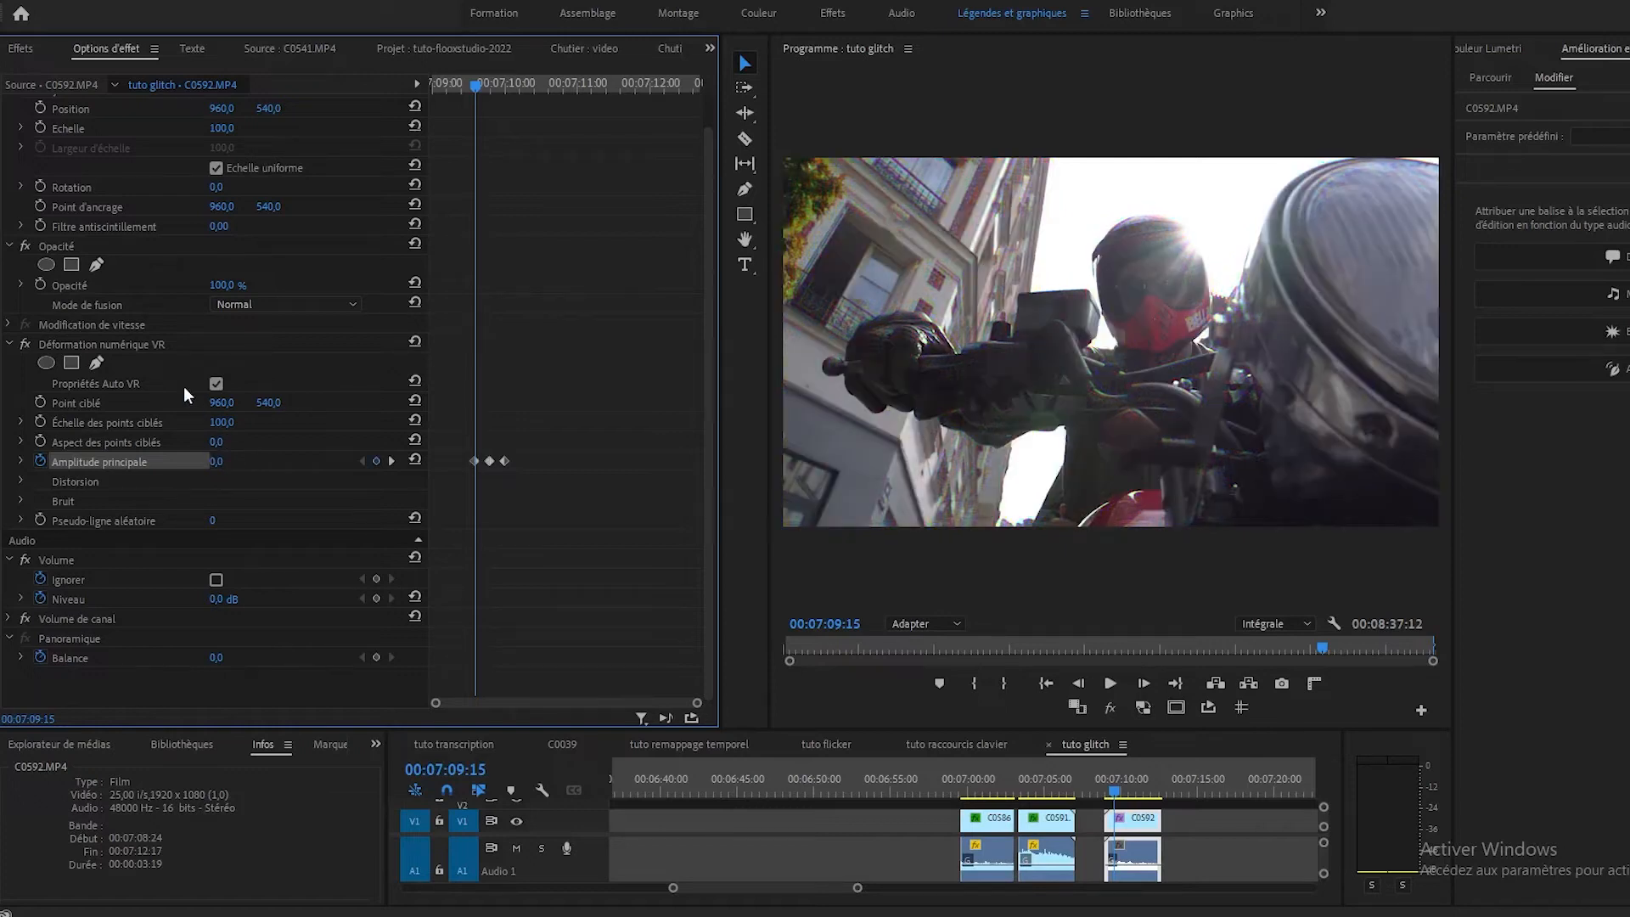
# - Play the clip from its beginning and replay the keyframed section to check the glitch
pyautogui.moveTo(467, 84); pyautogui.dragTo(419, 104)
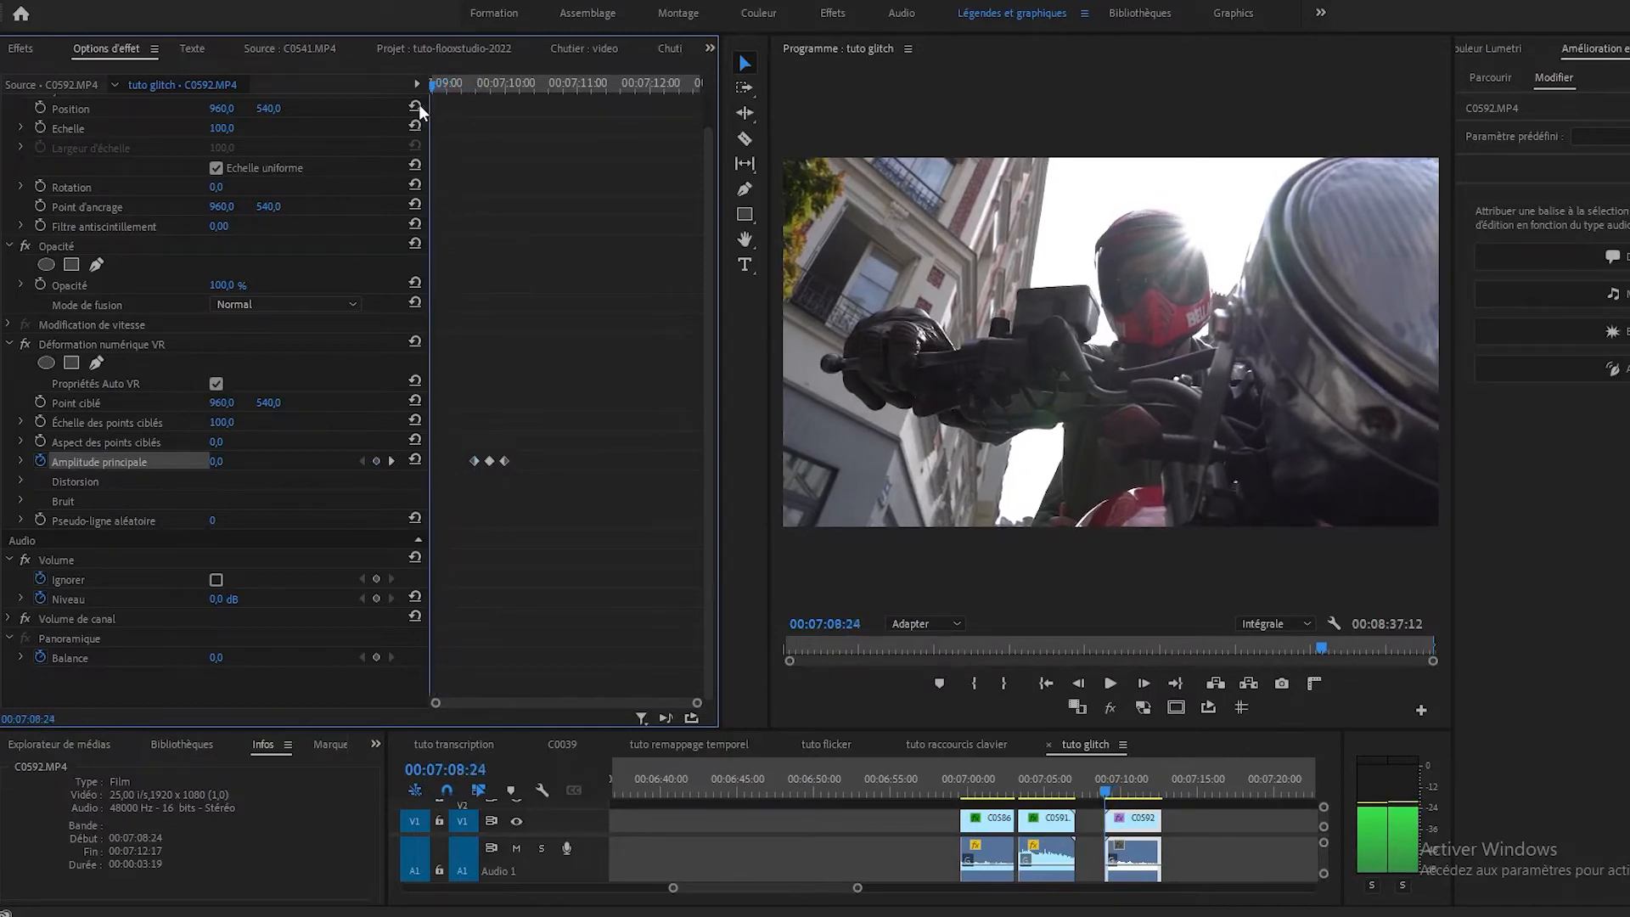
pyautogui.press('space')
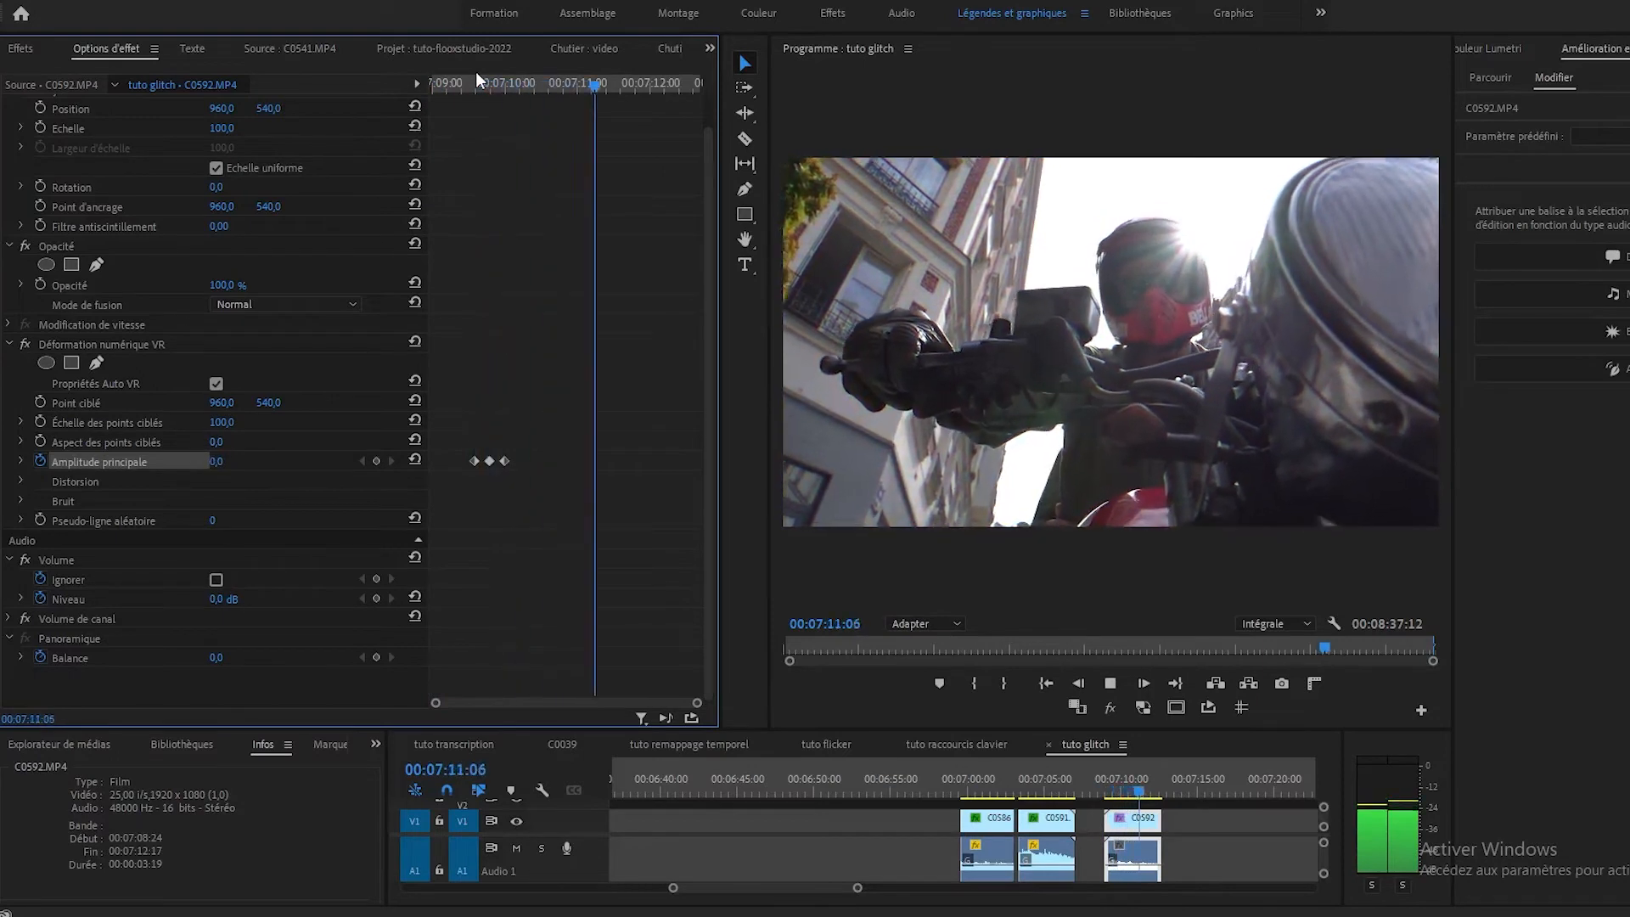
pyautogui.click(465, 85)
pyautogui.press('space')
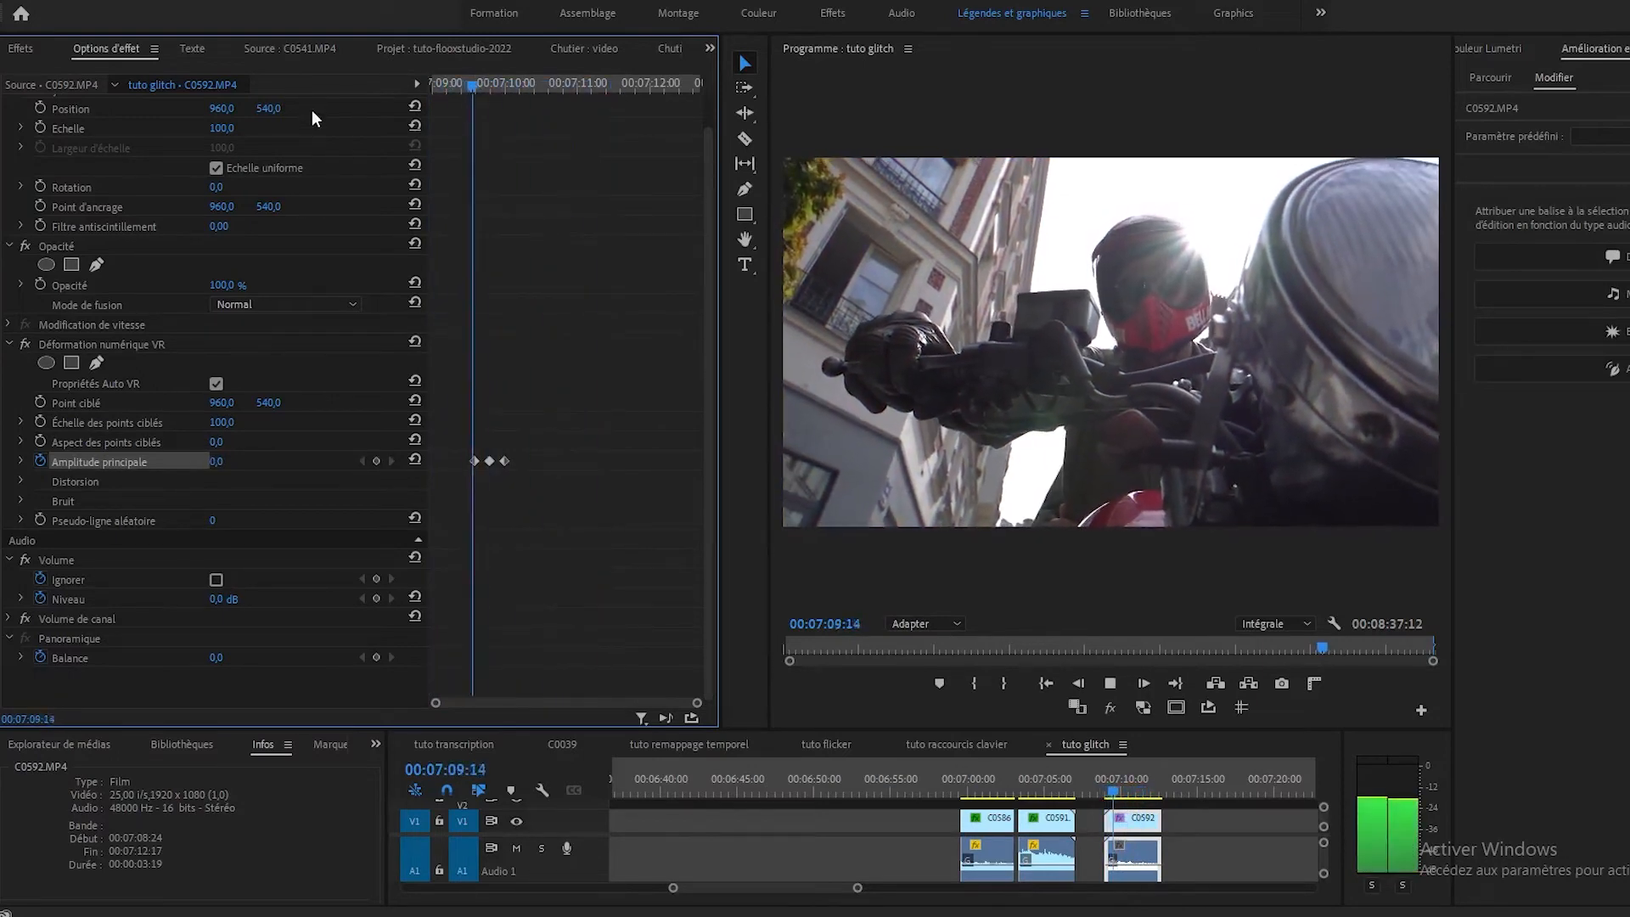
pyautogui.press('space')
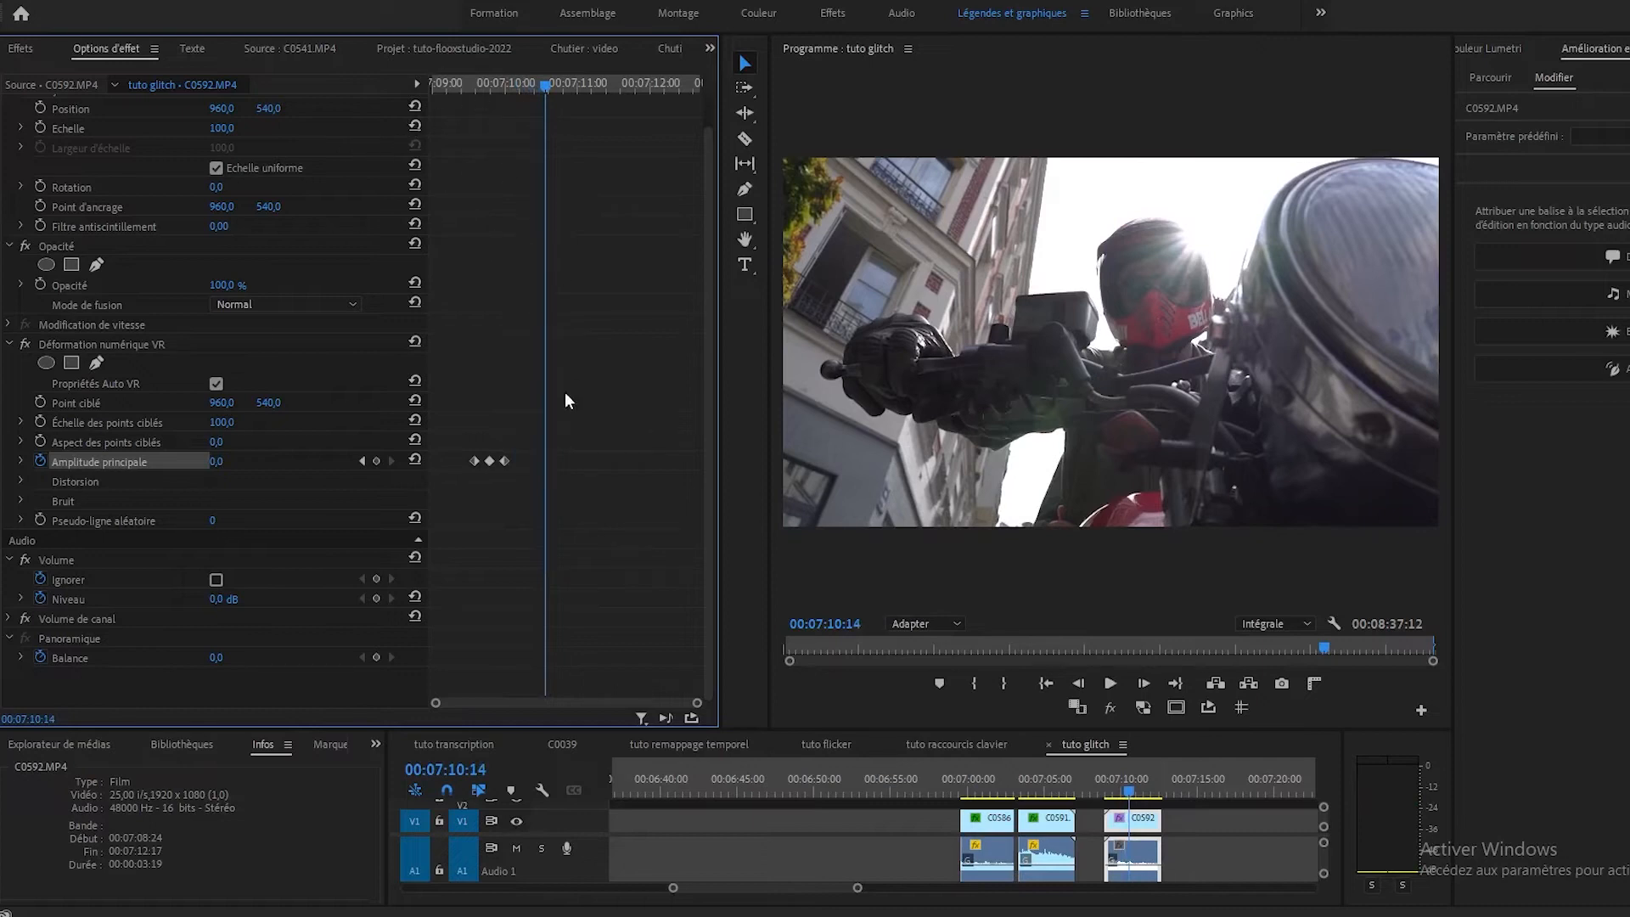
# - Move the three Amplitude principale keyframes together to about 00:07:12:00 and play back the result
pyautogui.moveTo(452, 426); pyautogui.dragTo(650, 469)
pyautogui.press('space')
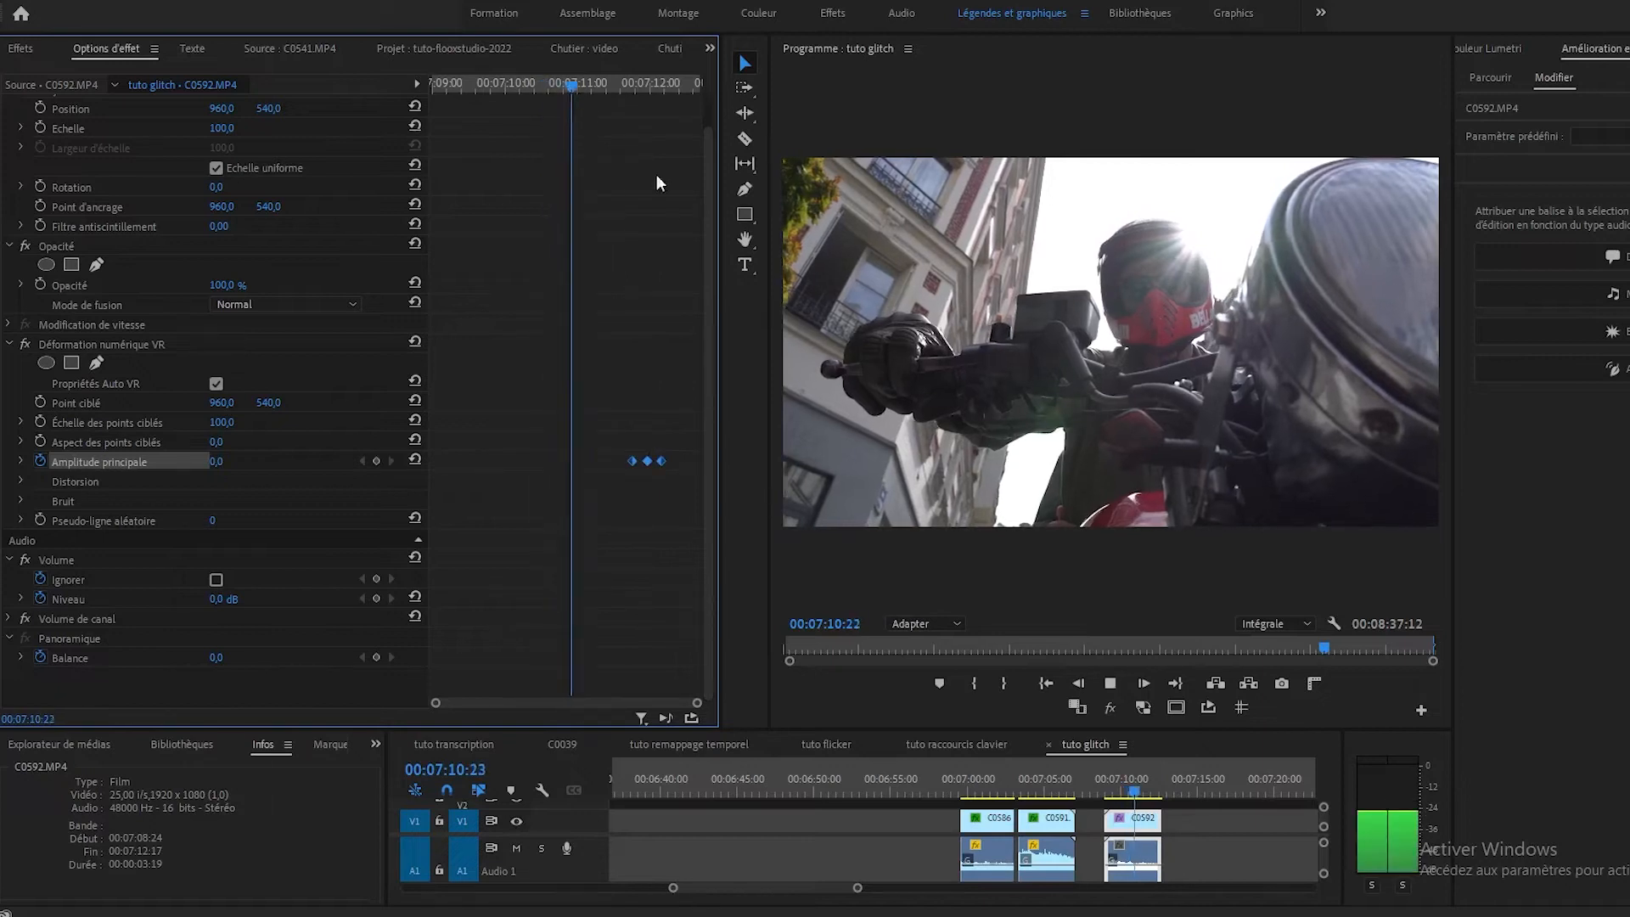
pyautogui.press('space')
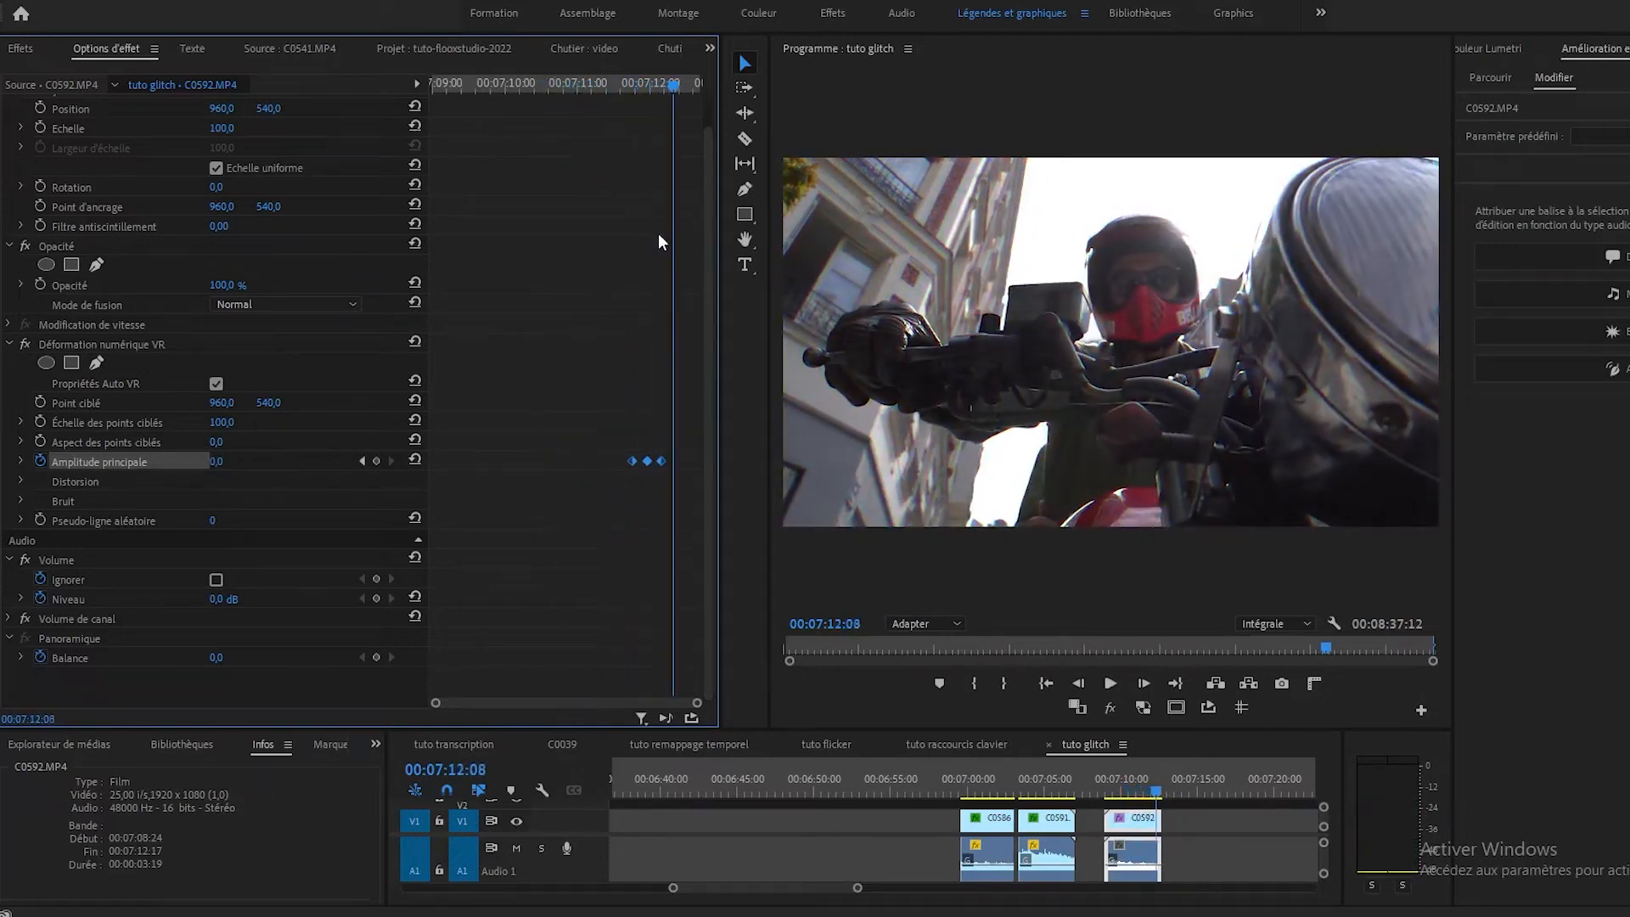
# - Spread out the glitch by moving the first keyframe to about 00:07:10:08 and the middle one to about 00:07:11:06, and preview it
pyautogui.moveTo(631, 466); pyautogui.dragTo(529, 463)
pyautogui.moveTo(647, 462); pyautogui.dragTo(596, 467)
pyautogui.click(495, 79)
pyautogui.press('space')
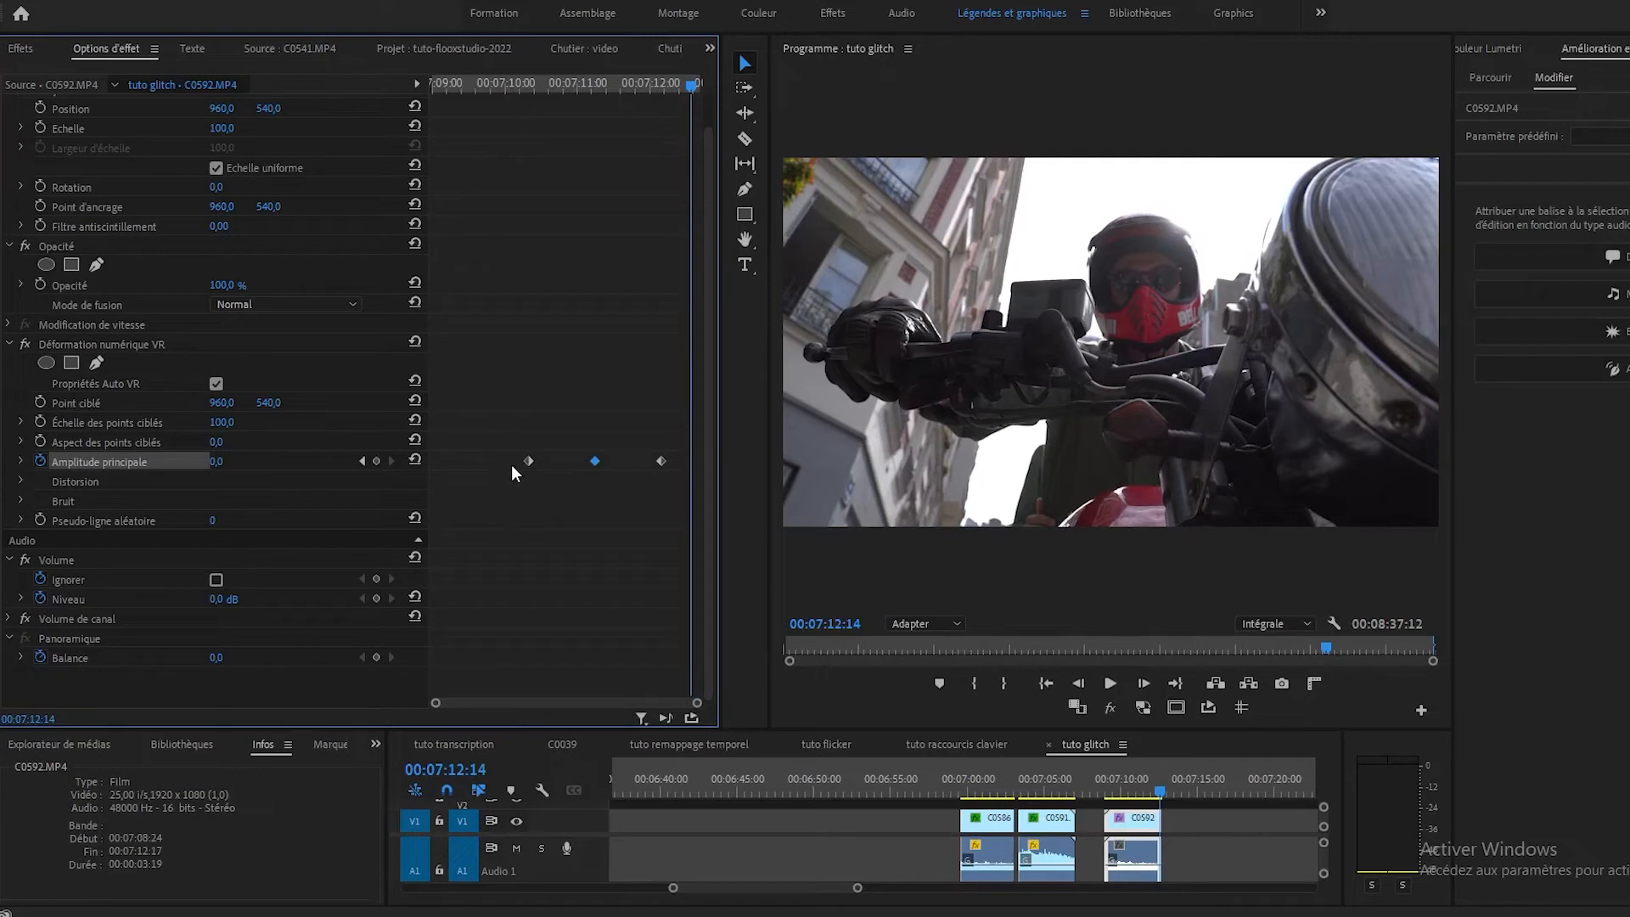
# - Select the three Amplitude principale keyframes and play the clip from 00:07:09:17 to review the spread-out glitch
pyautogui.moveTo(505, 398); pyautogui.dragTo(721, 521)
pyautogui.click(522, 82)
pyautogui.click(484, 79)
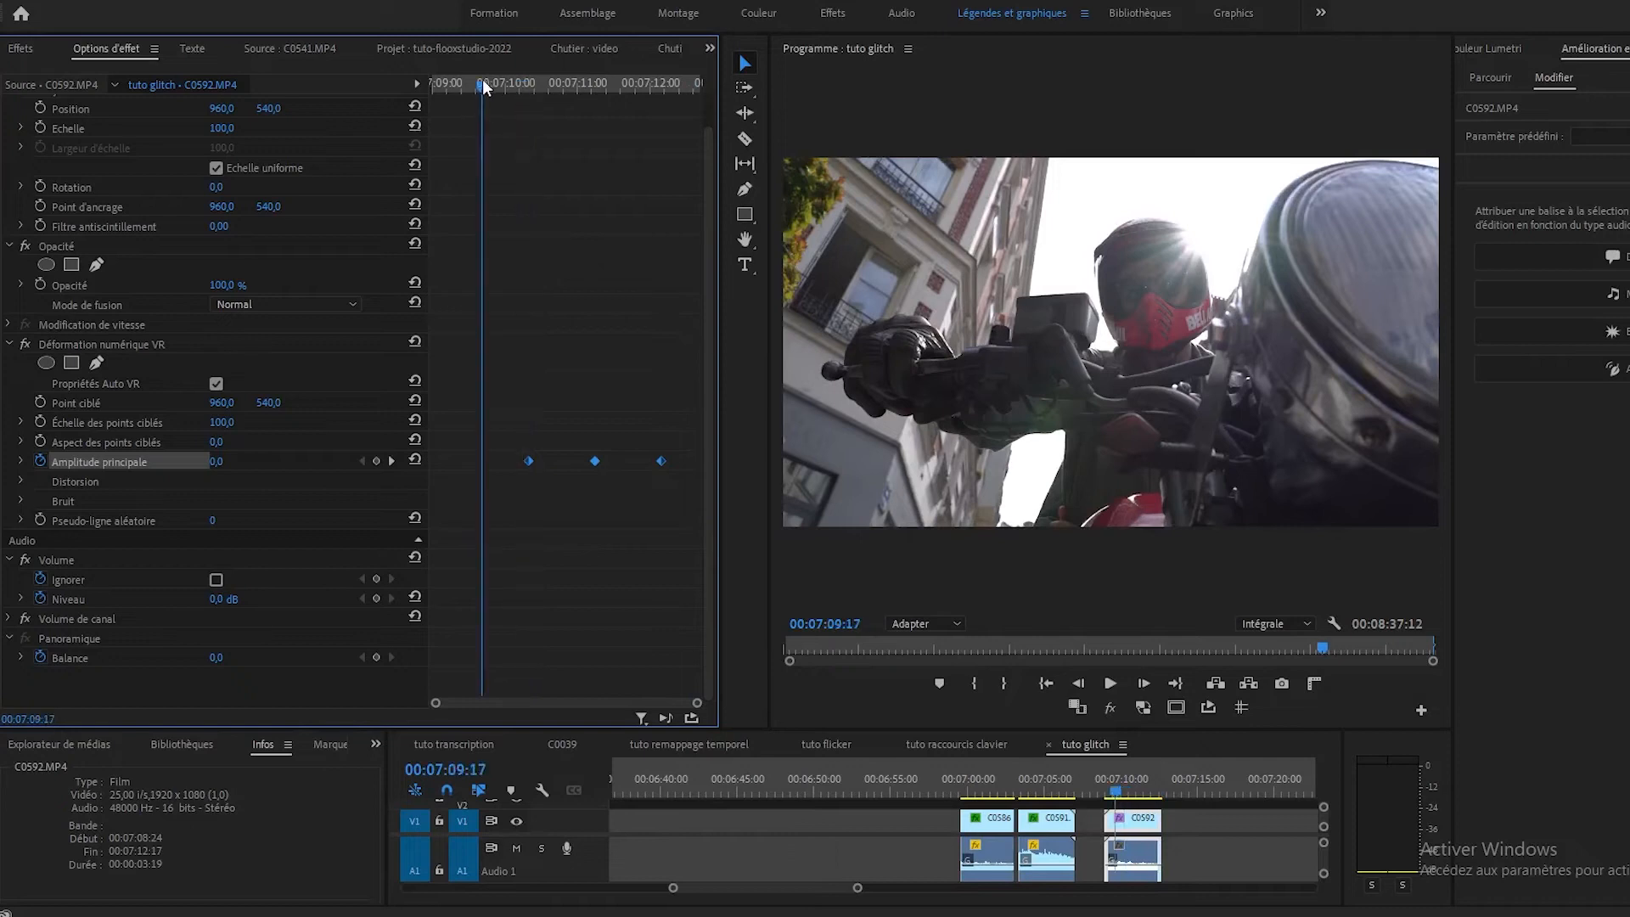
pyautogui.press('space')
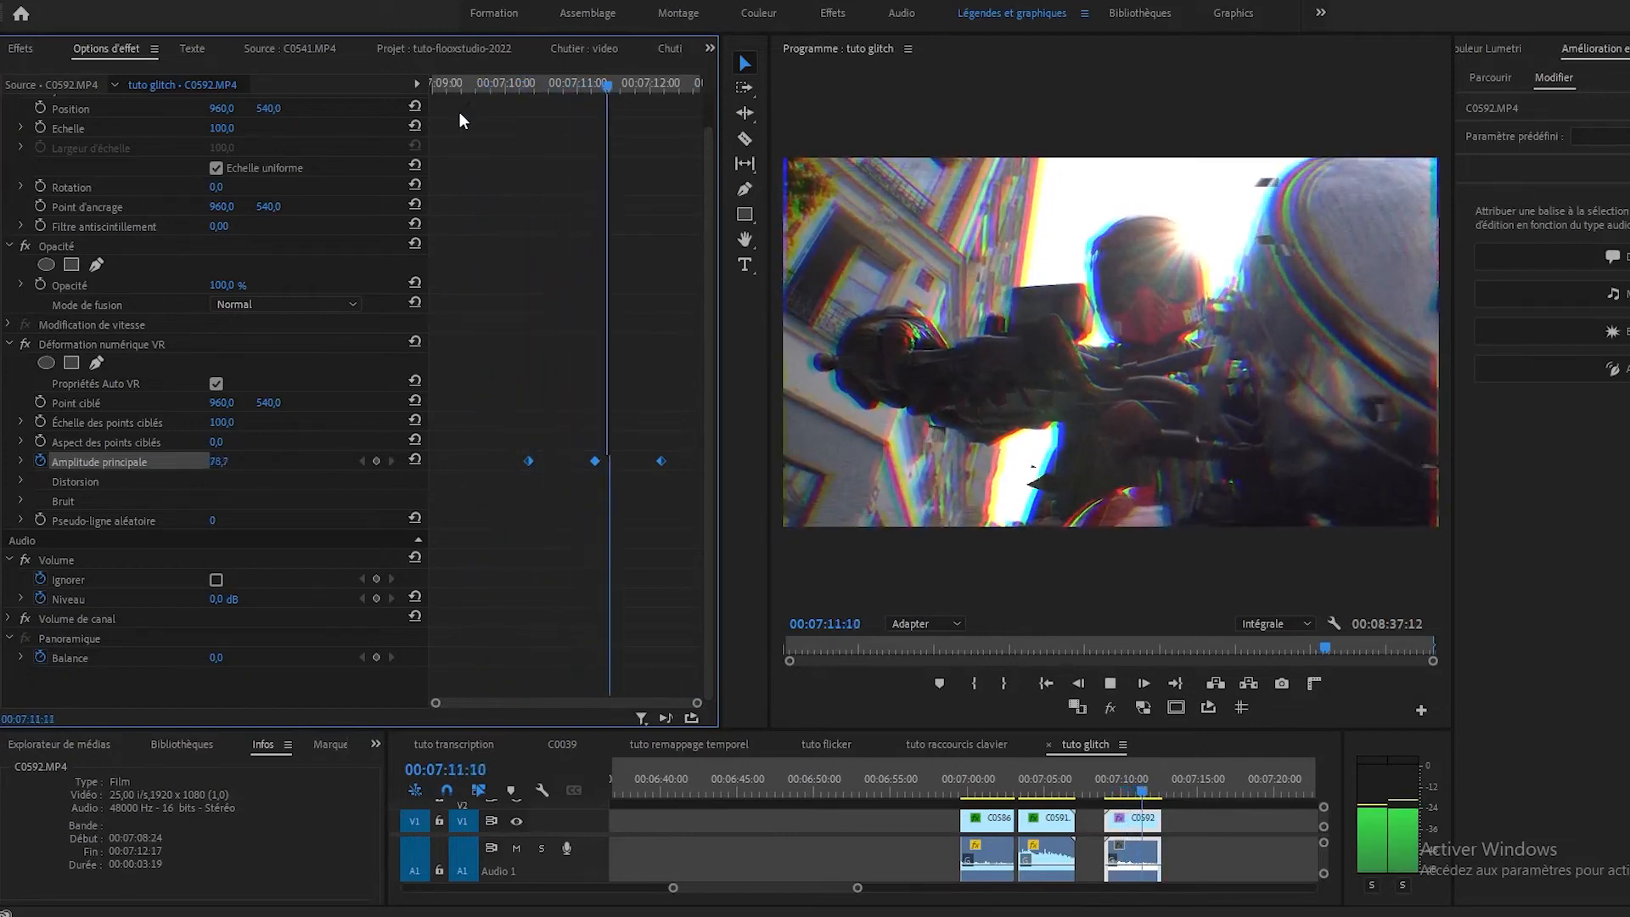
pyautogui.press('space')
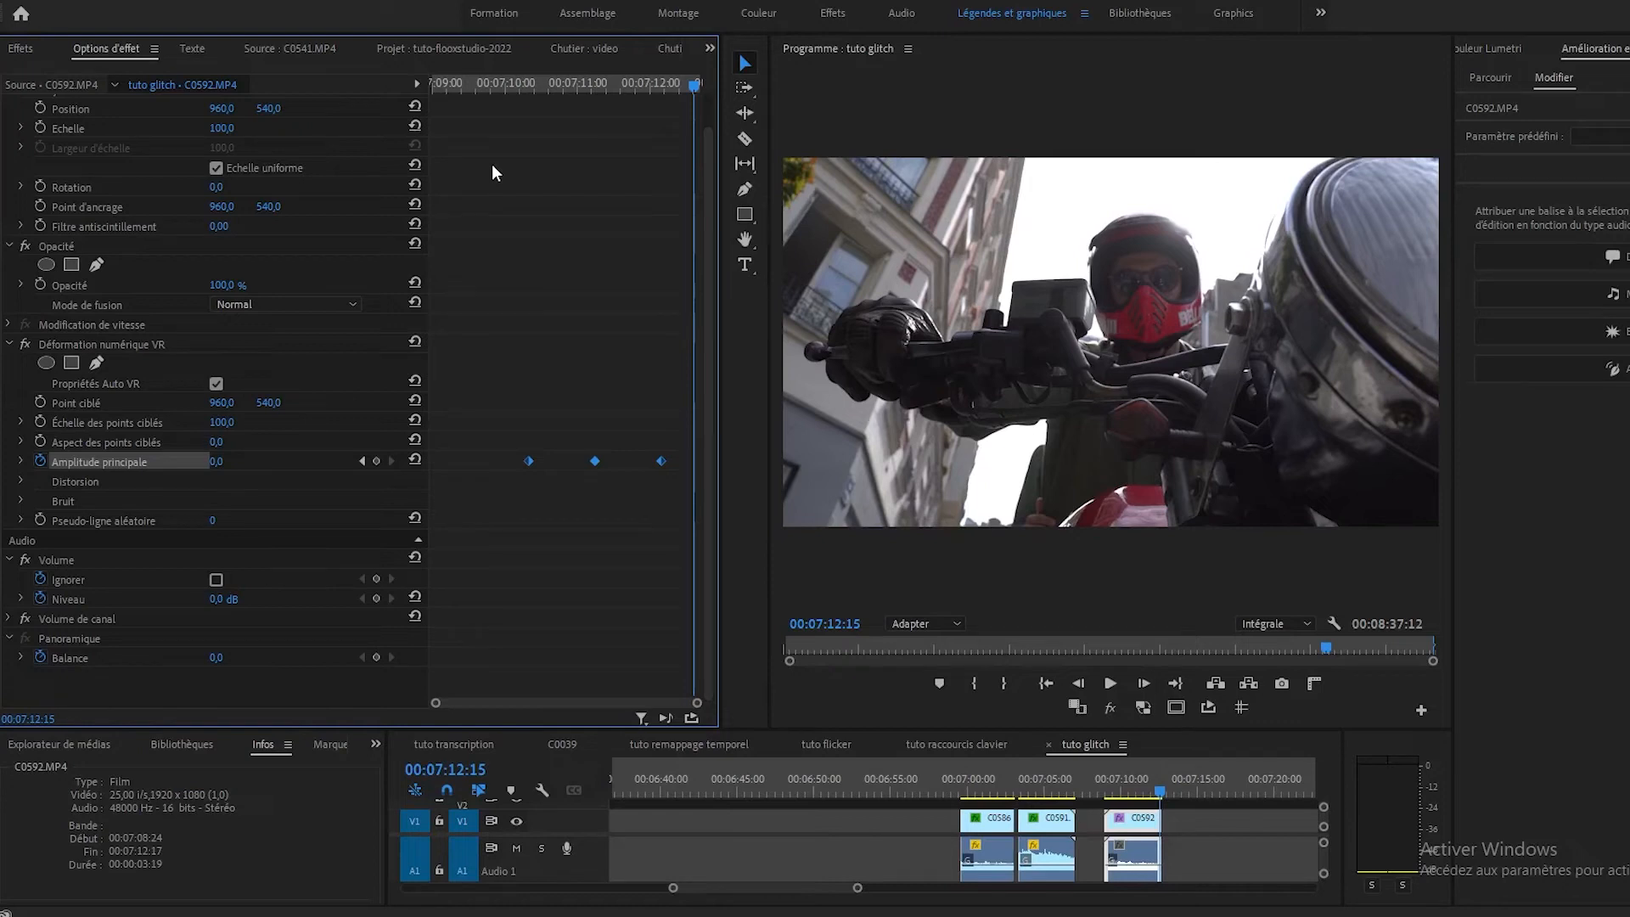
# - Park the playhead at 00:07:11:01, check Déformation numérique VR among the video effects, and reopen the effect settings of clip C0592.MP4
pyautogui.click(1137, 787)
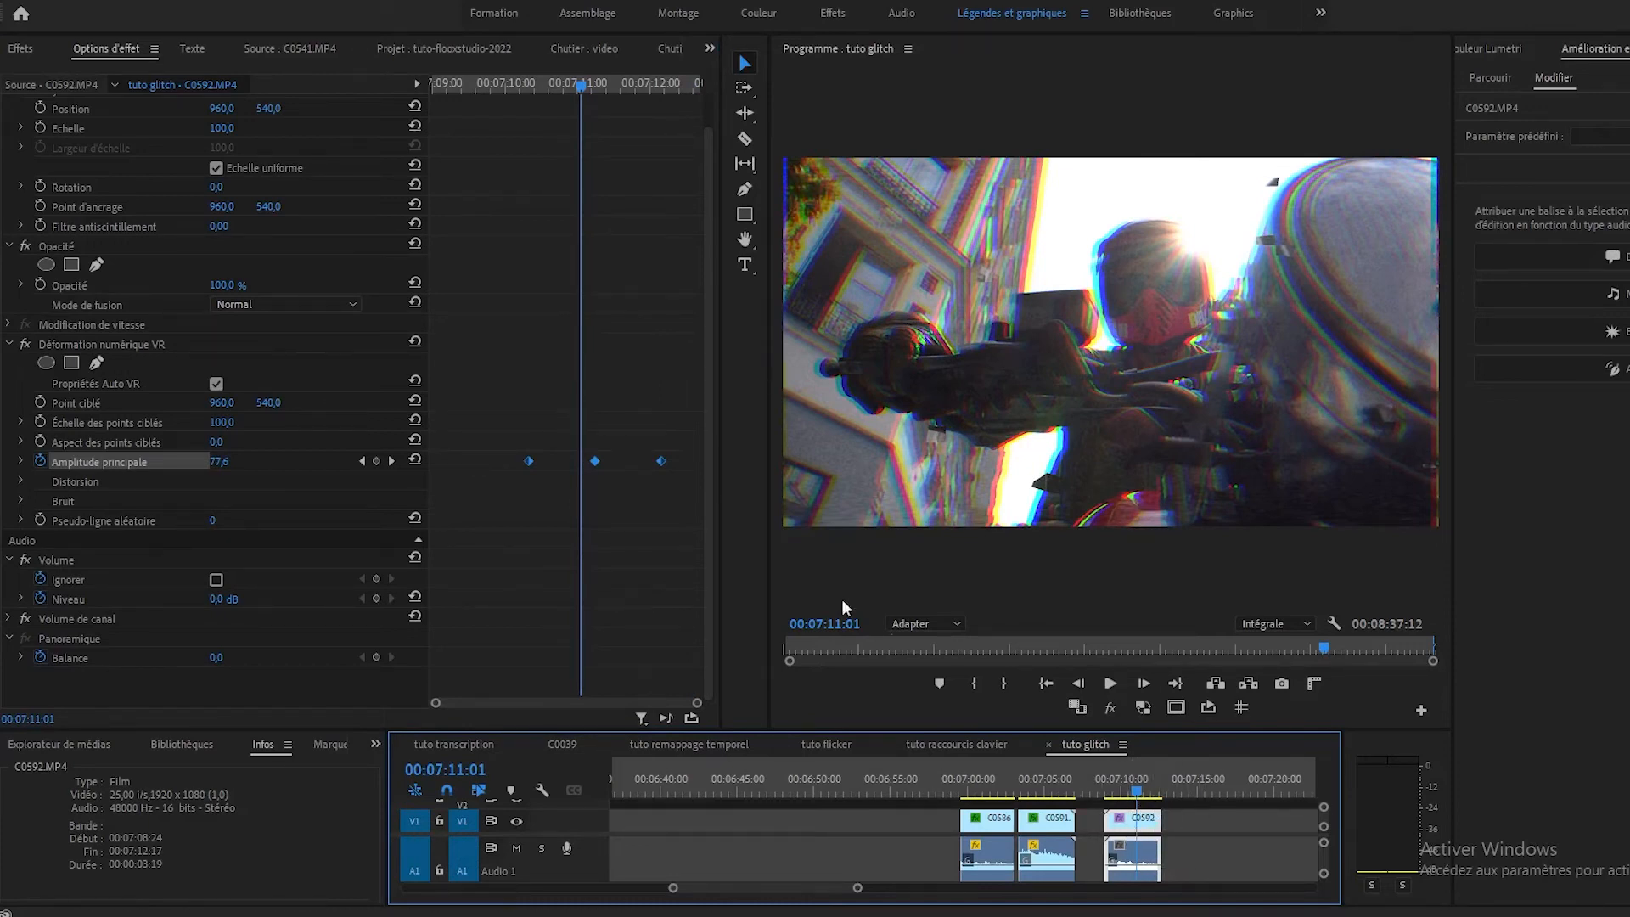
pyautogui.click(20, 49)
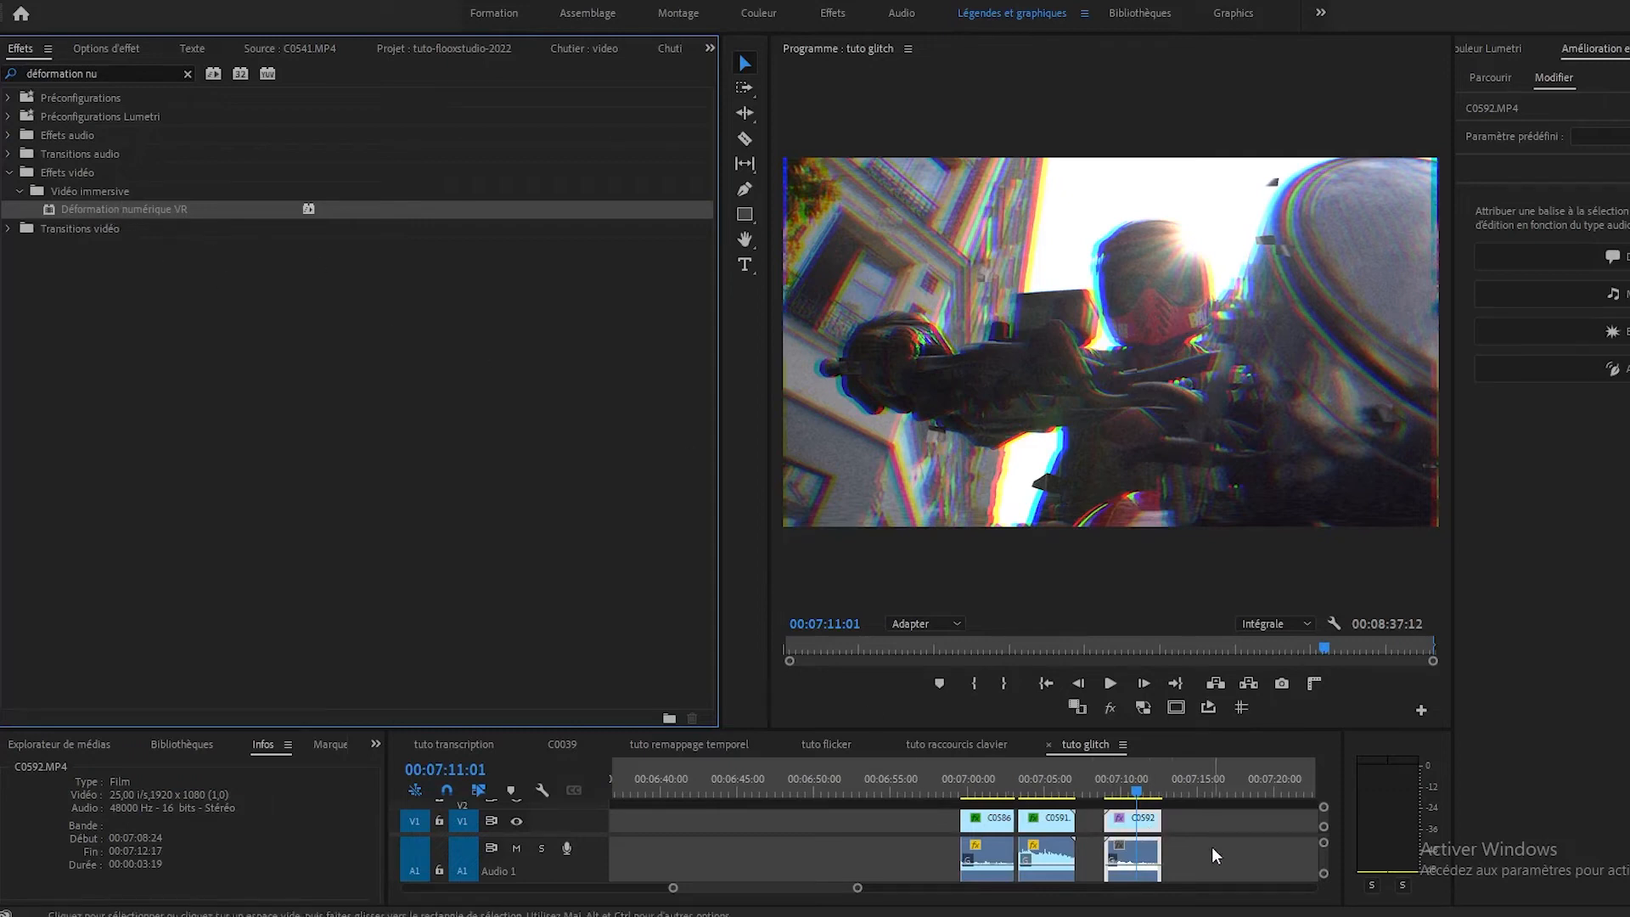
pyautogui.click(1141, 830)
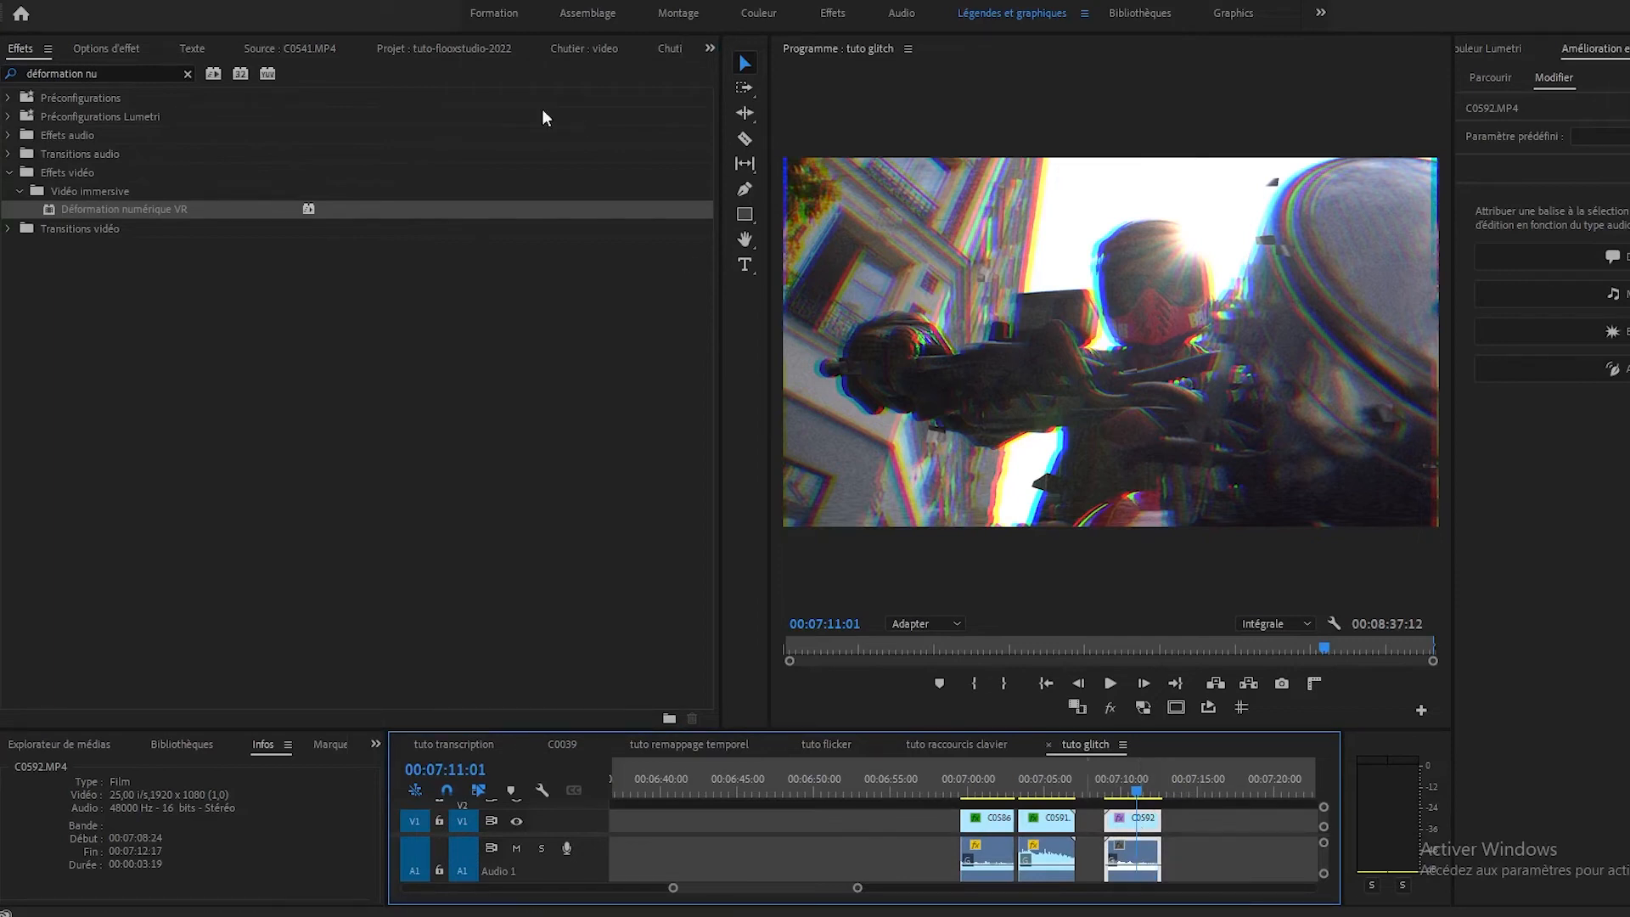
pyautogui.click(96, 49)
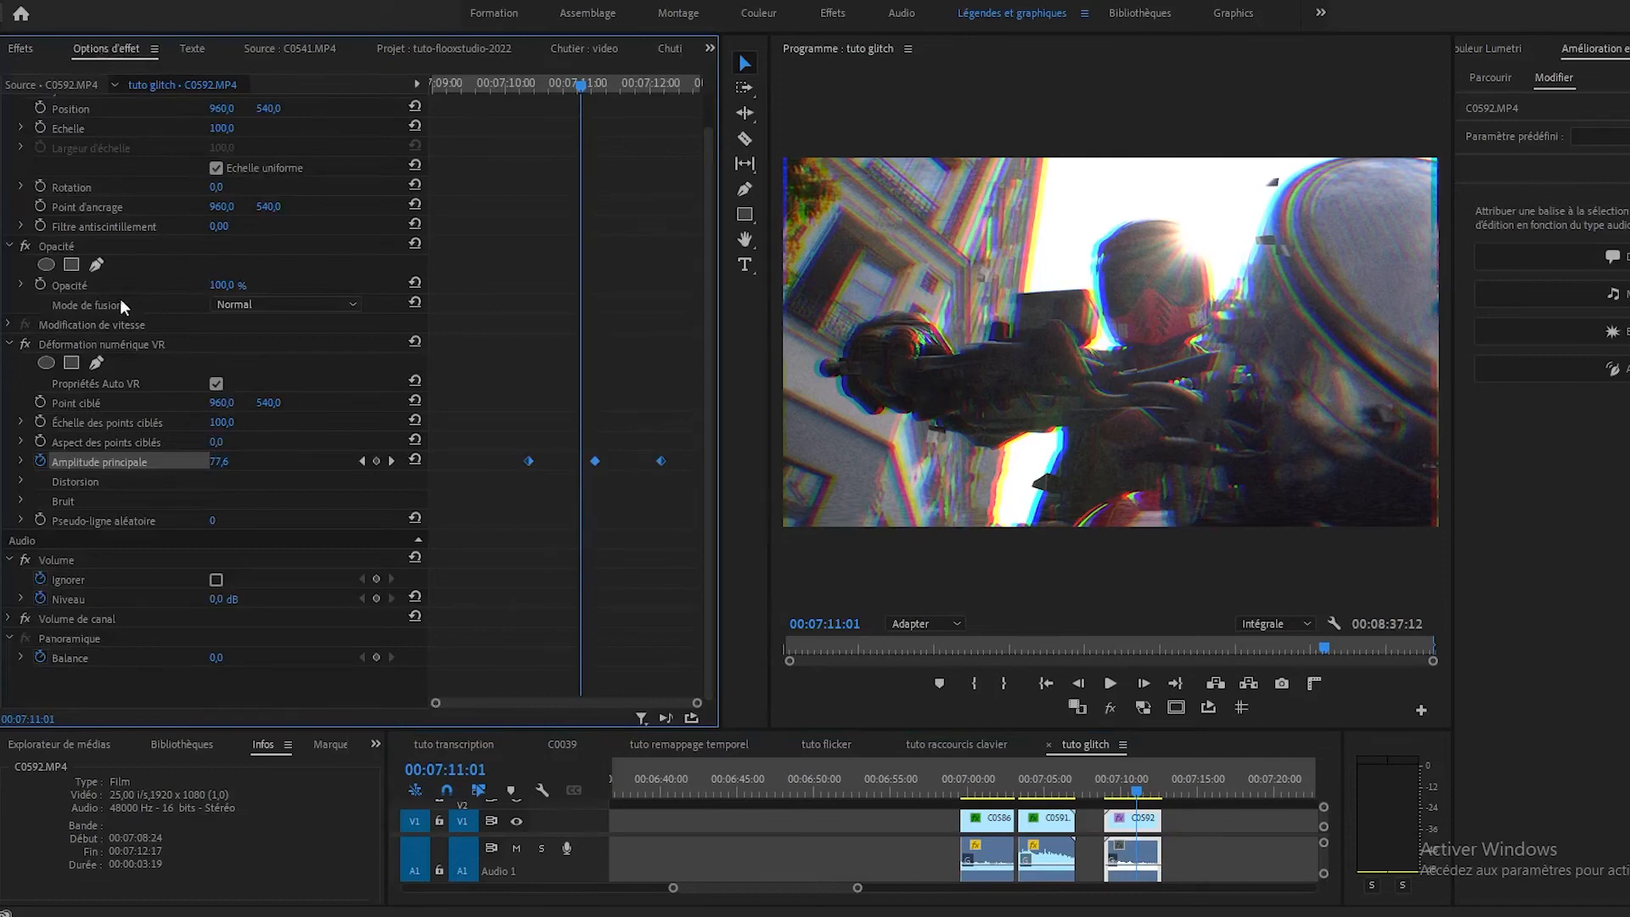
# - Expand the Distorsion and Bruit groups of Déformation numérique VR and examine their parameters
pyautogui.click(92, 345)
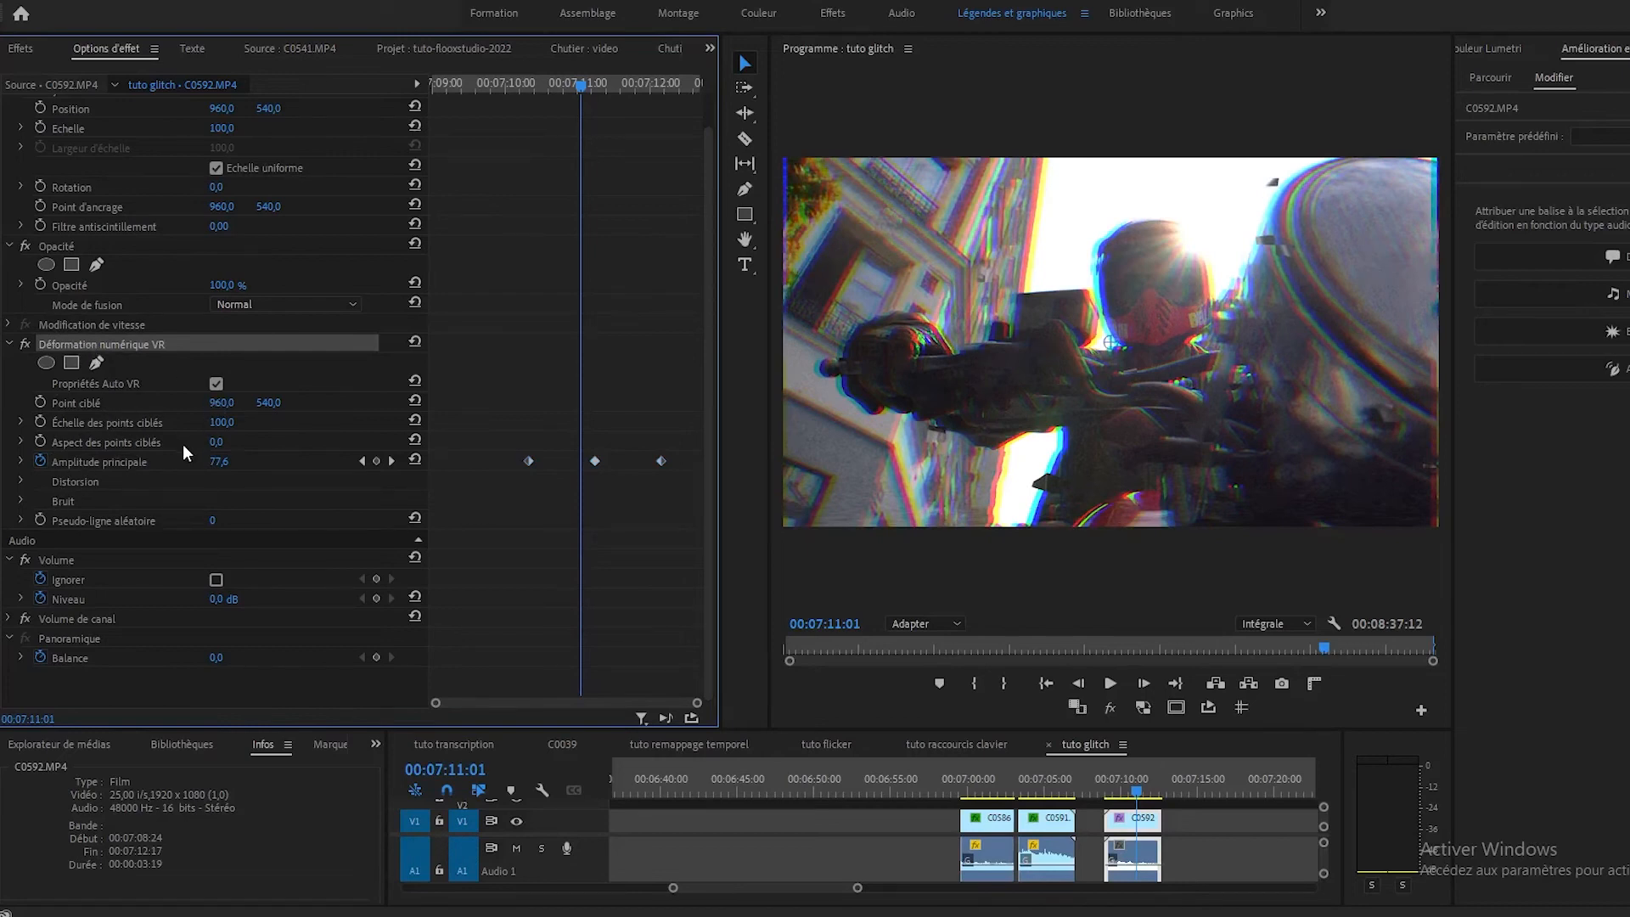
pyautogui.click(20, 481)
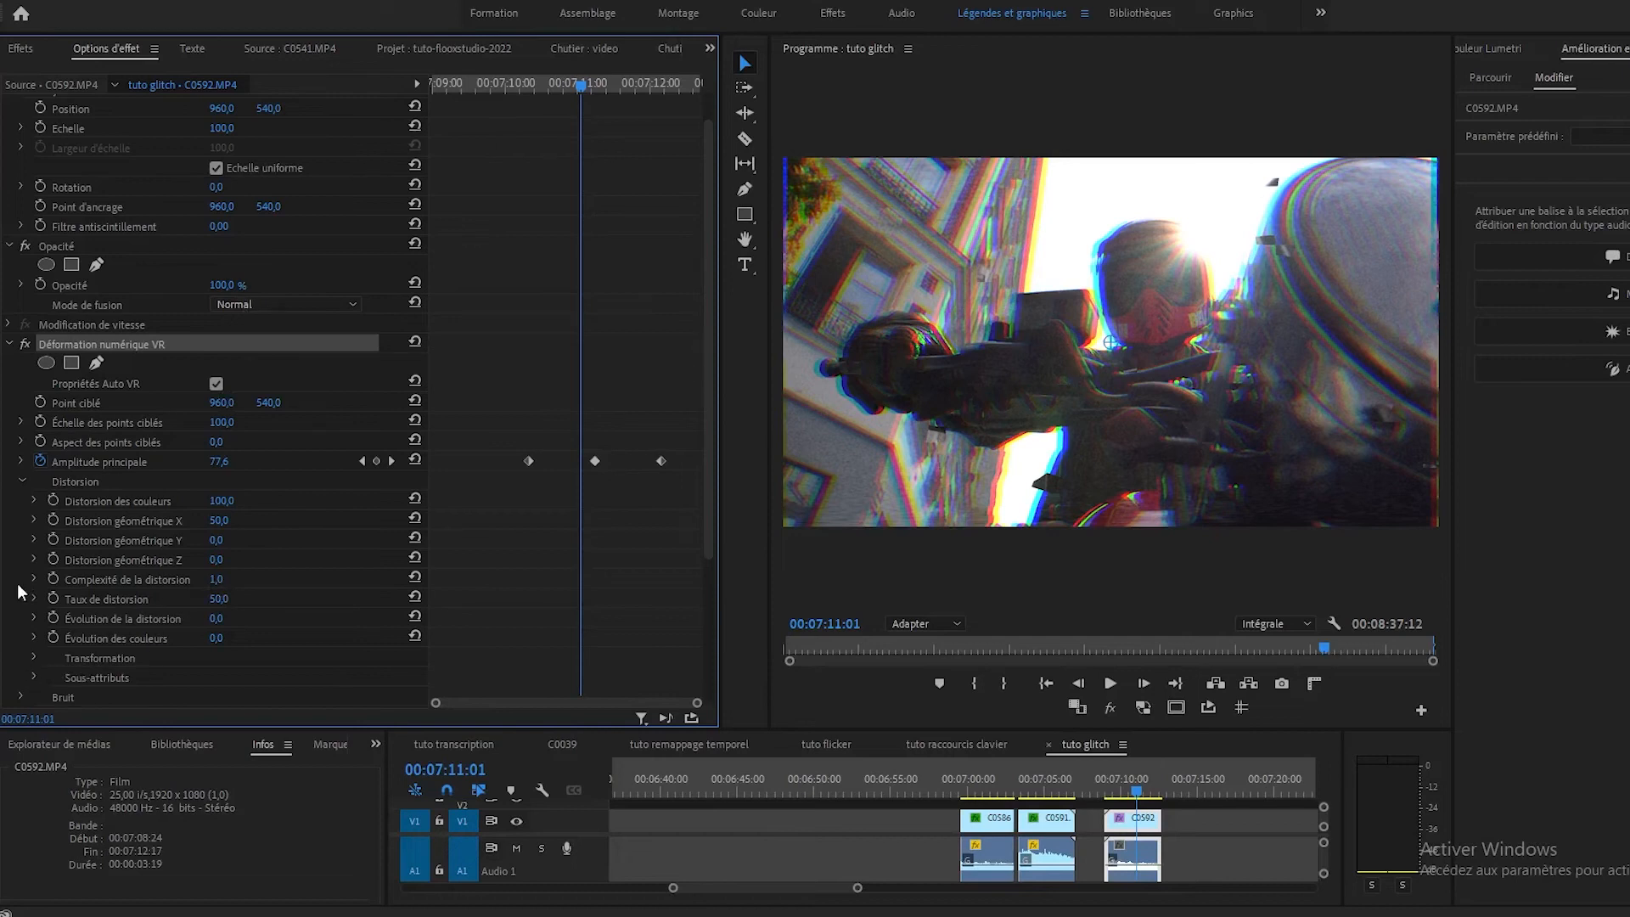
pyautogui.scroll(-1, 21, 602)
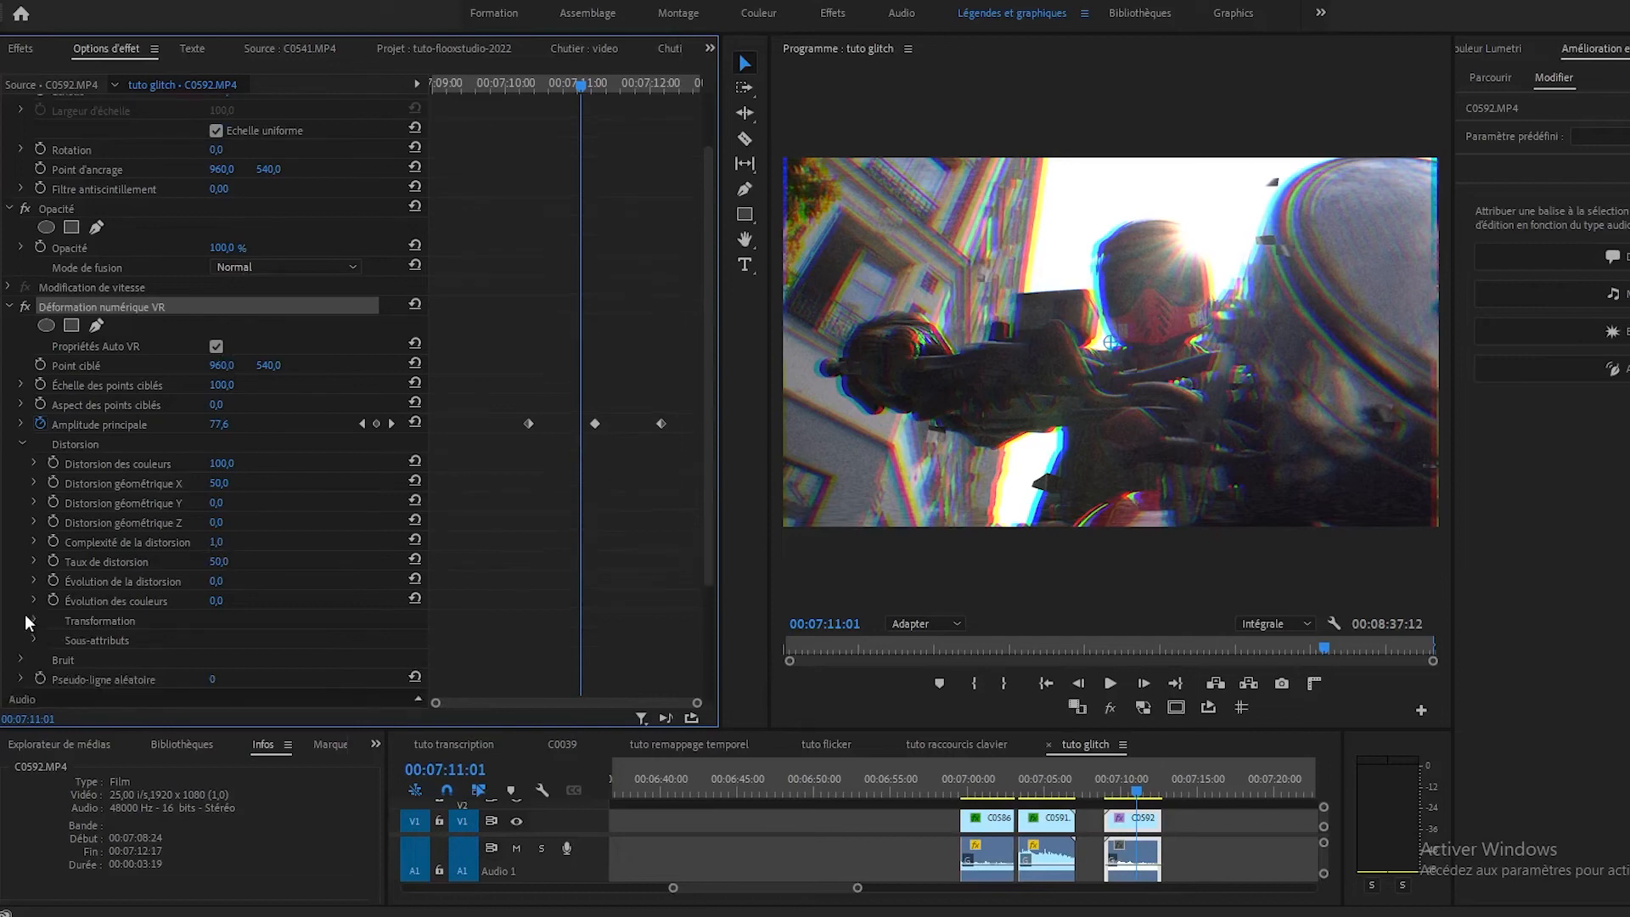
pyautogui.click(20, 659)
pyautogui.scroll(-3, 99, 582)
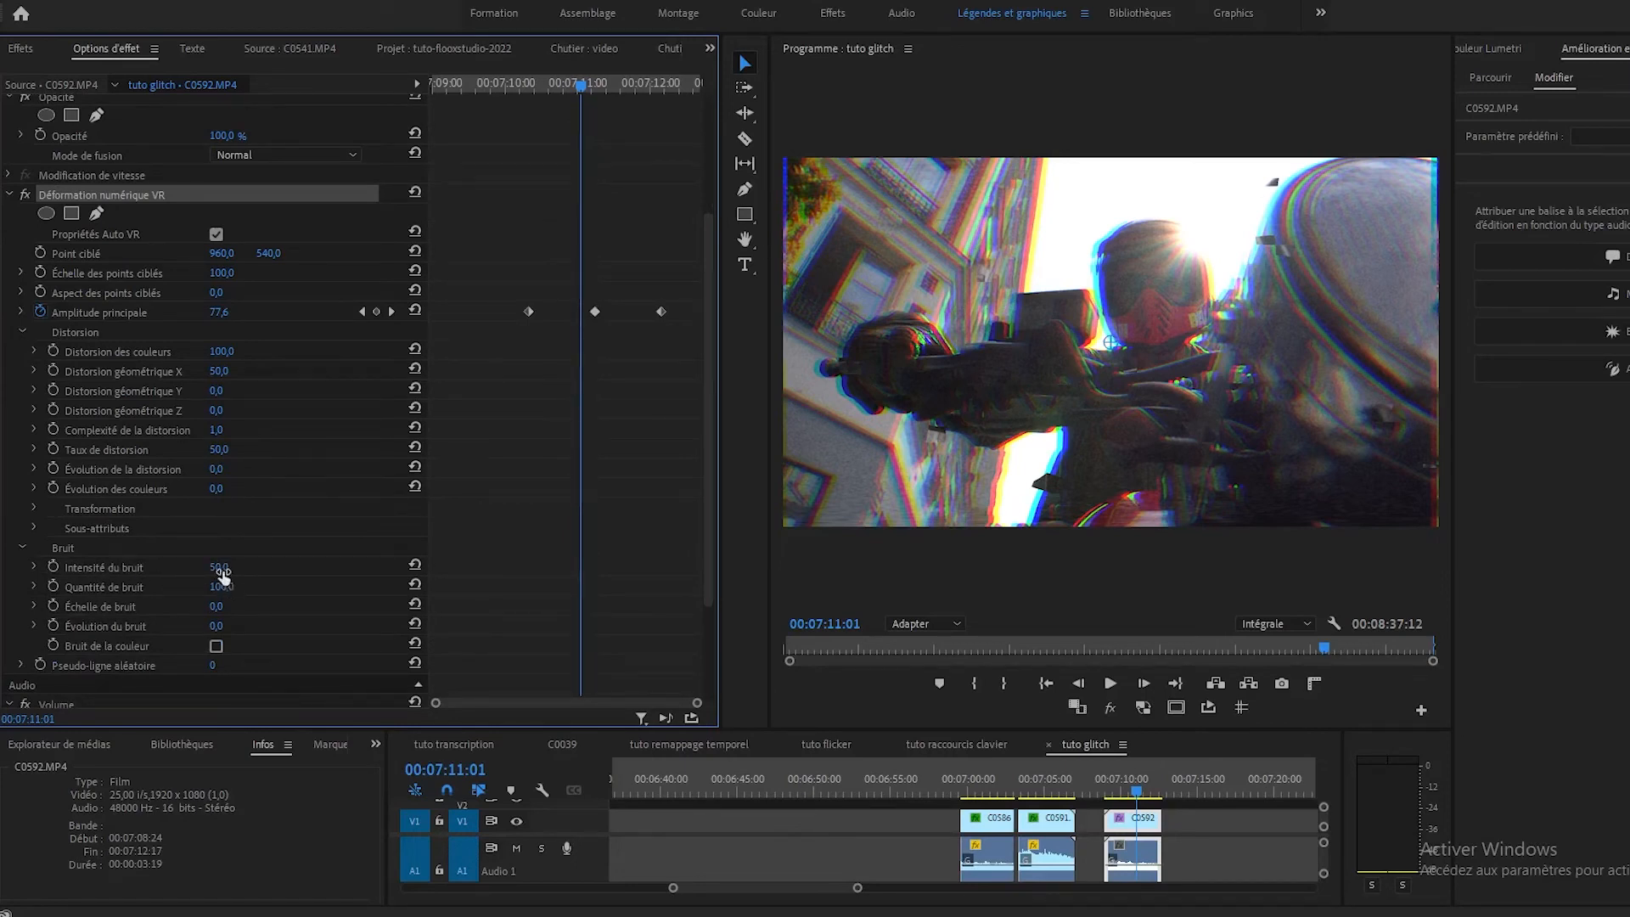
pyautogui.scroll(4, 222, 573)
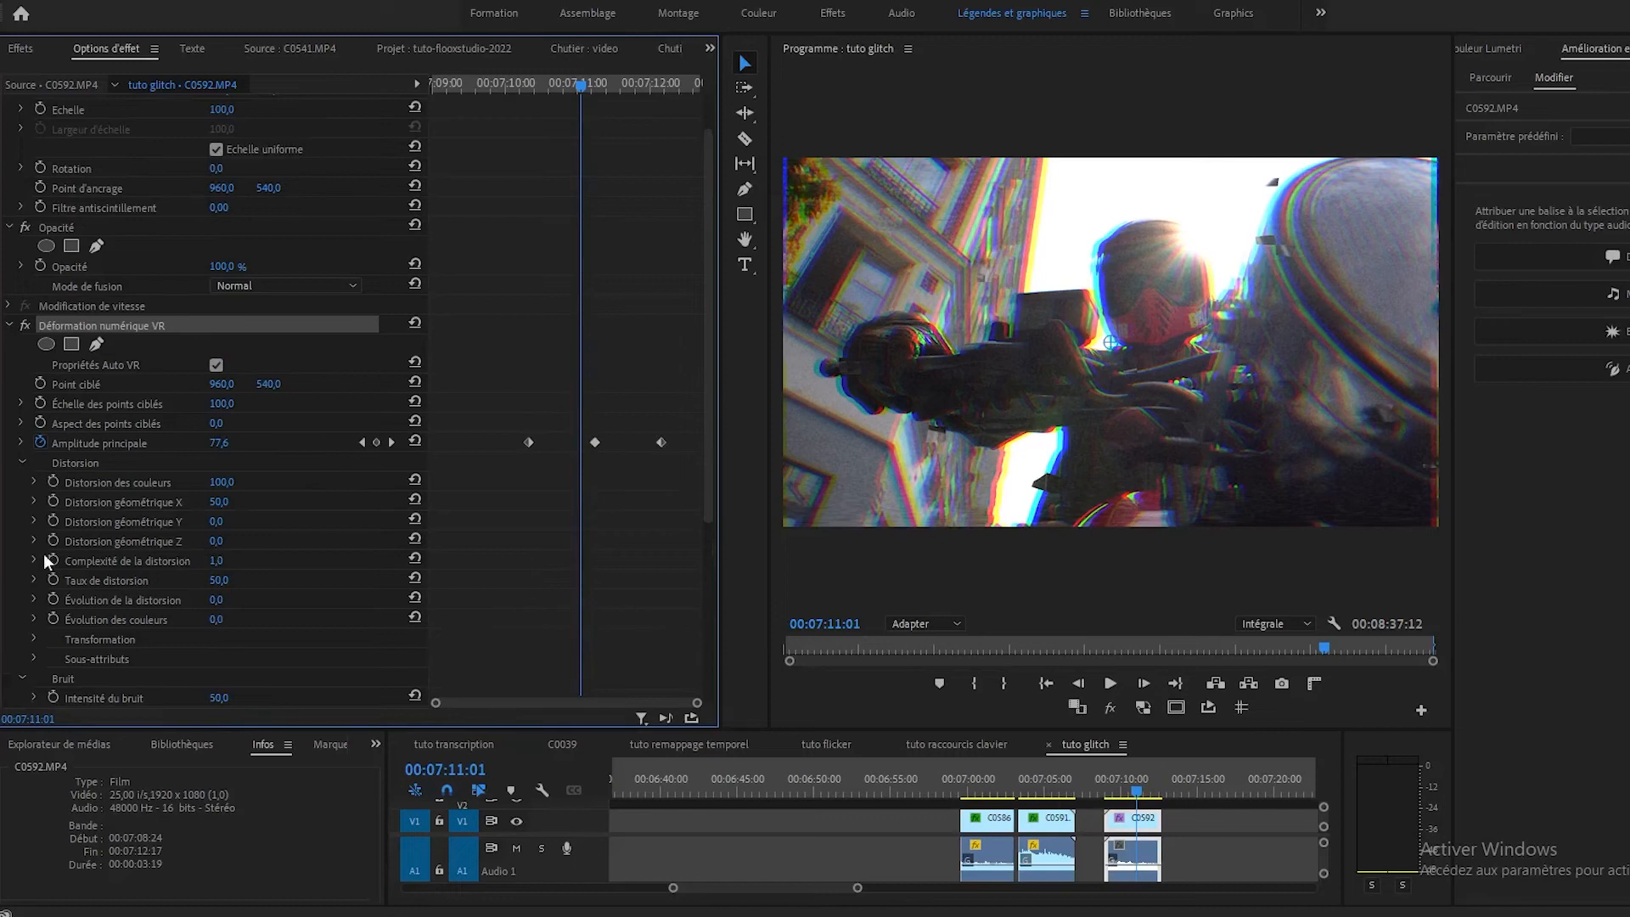
pyautogui.scroll(2, 101, 547)
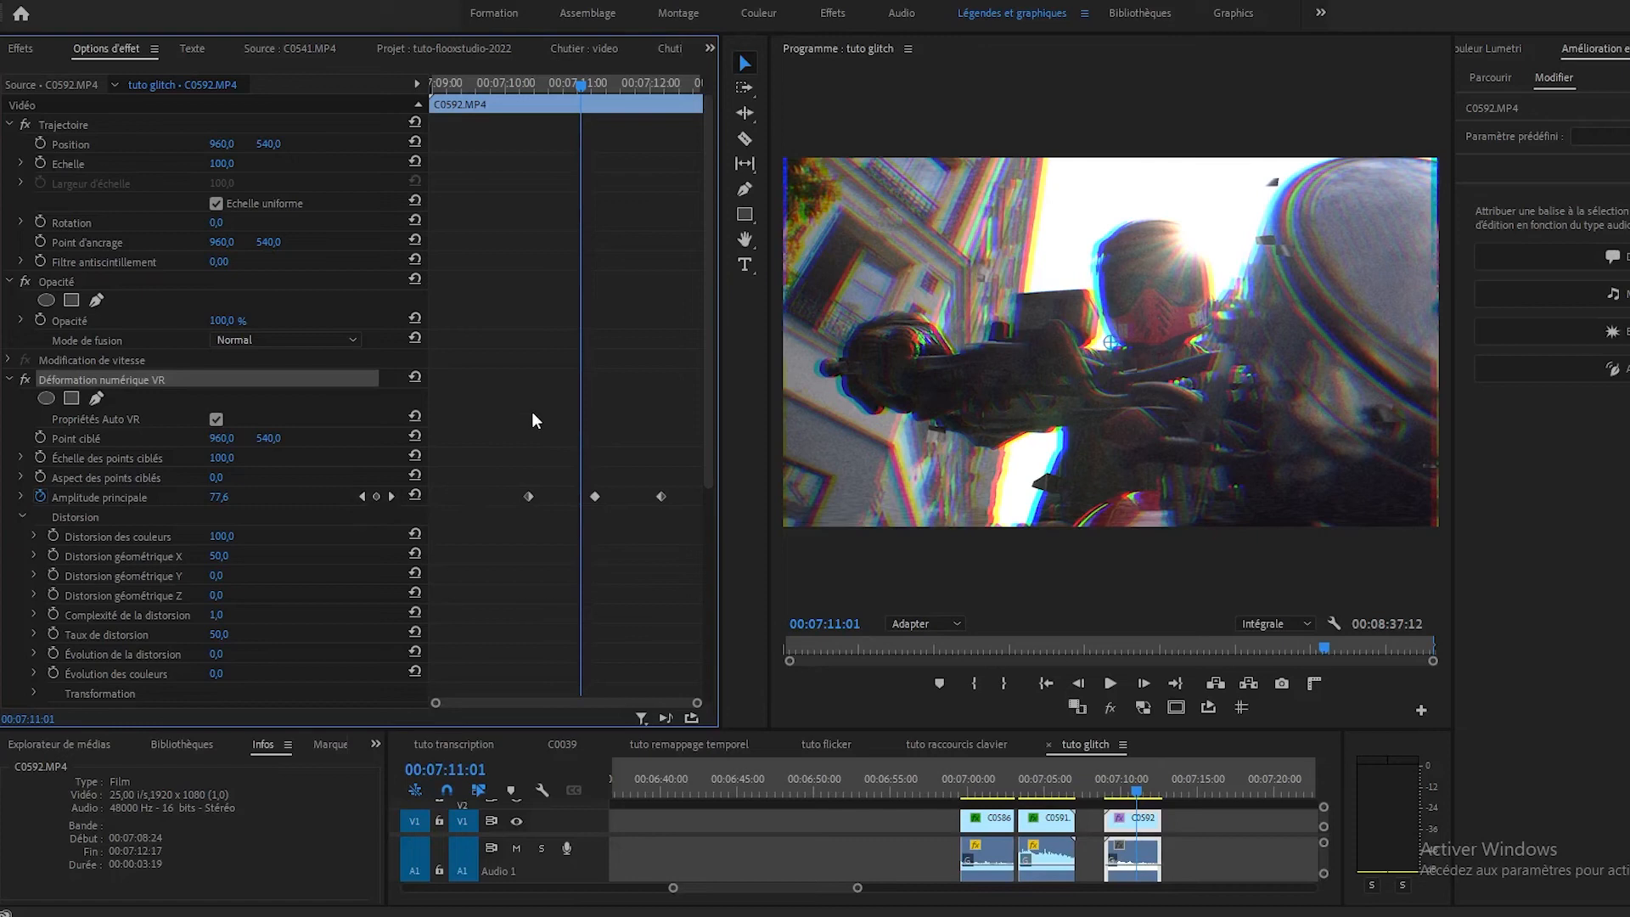
# - Scrub to the middle keyframe at 00:07:11:06, on to the last at 00:07:12:04, and back before the first one
pyautogui.moveTo(584, 89); pyautogui.dragTo(598, 122)
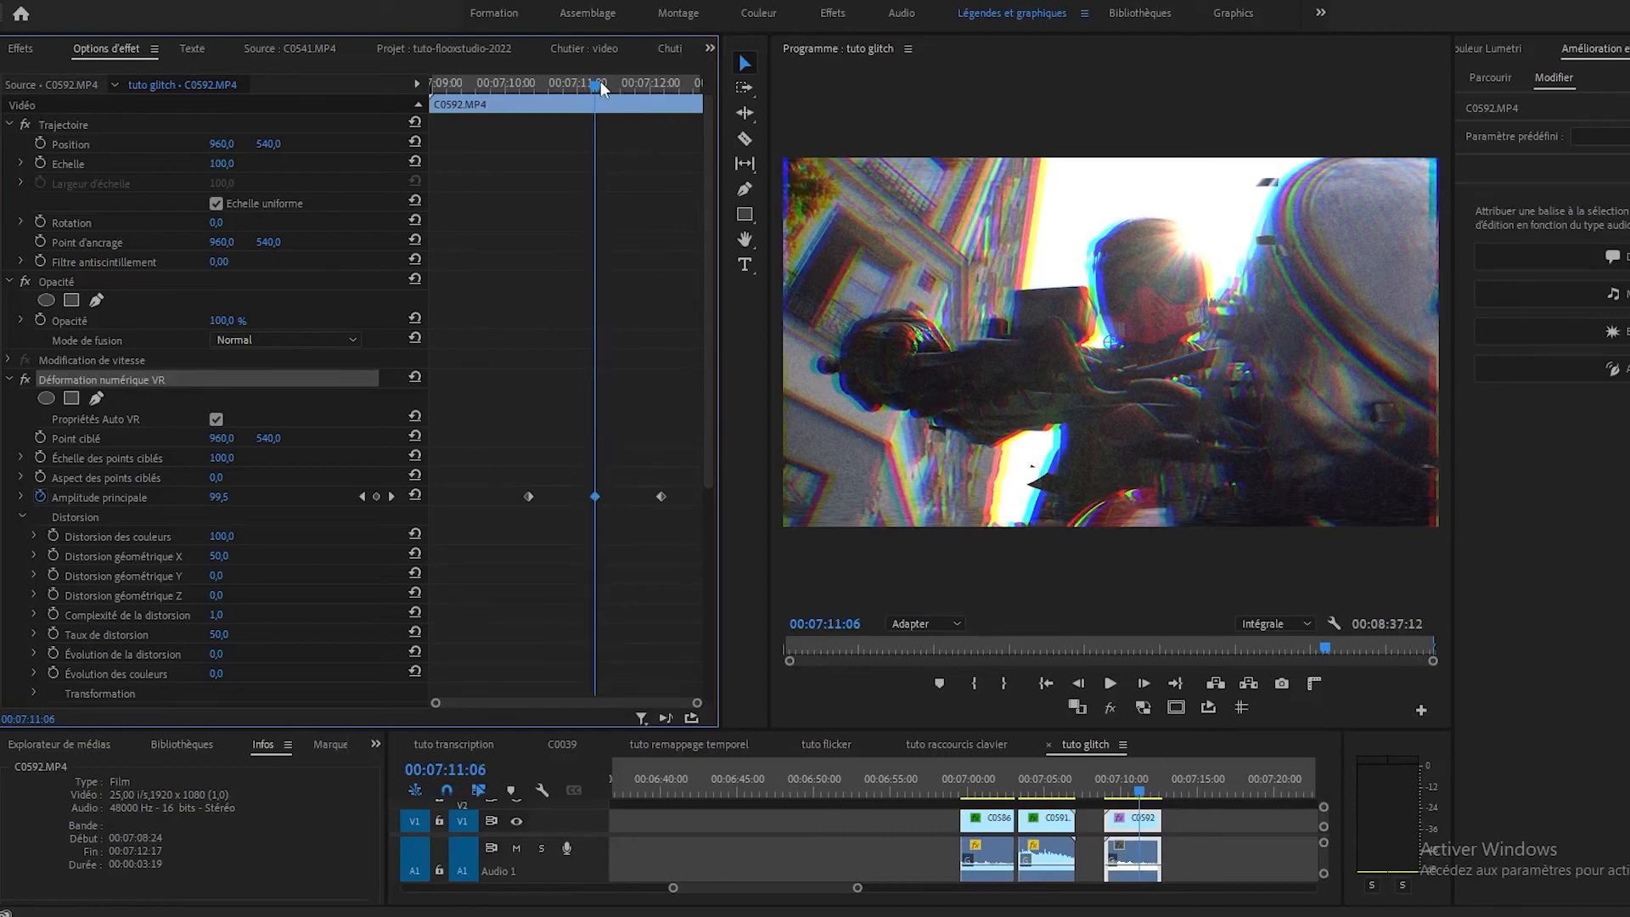
pyautogui.moveTo(599, 91); pyautogui.dragTo(666, 125)
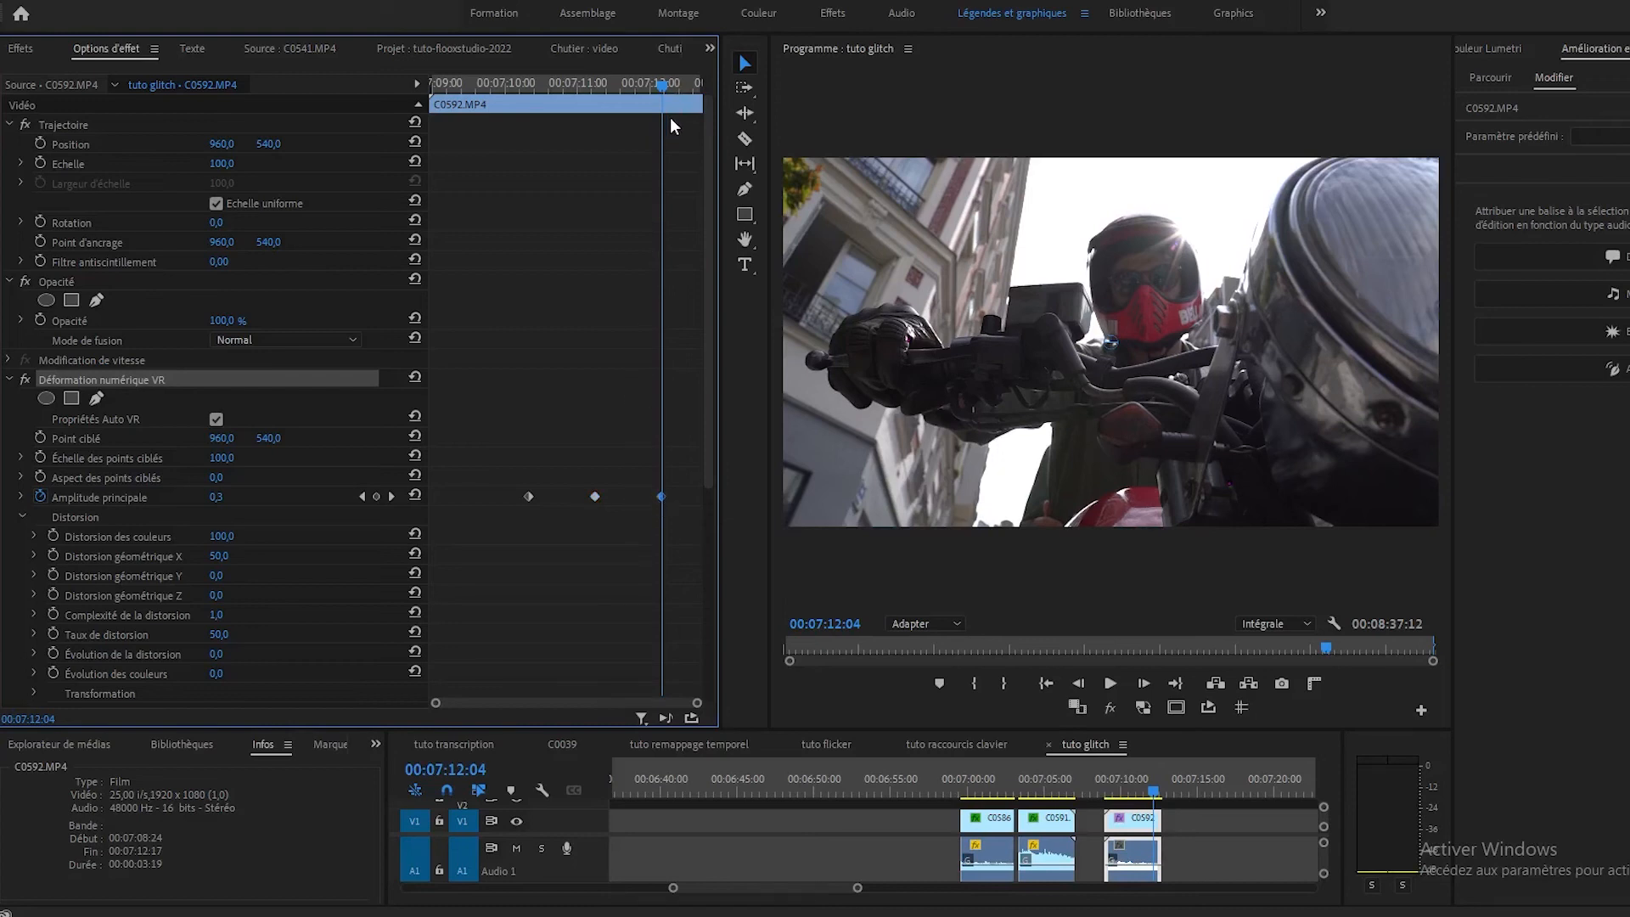
pyautogui.moveTo(662, 85); pyautogui.dragTo(477, 231)
# - Shorten the glitch by moving the first Amplitude principale keyframe forward and the last one back, bringing them closer together
pyautogui.moveTo(527, 496); pyautogui.dragTo(556, 496)
pyautogui.moveTo(662, 497); pyautogui.dragTo(567, 500)
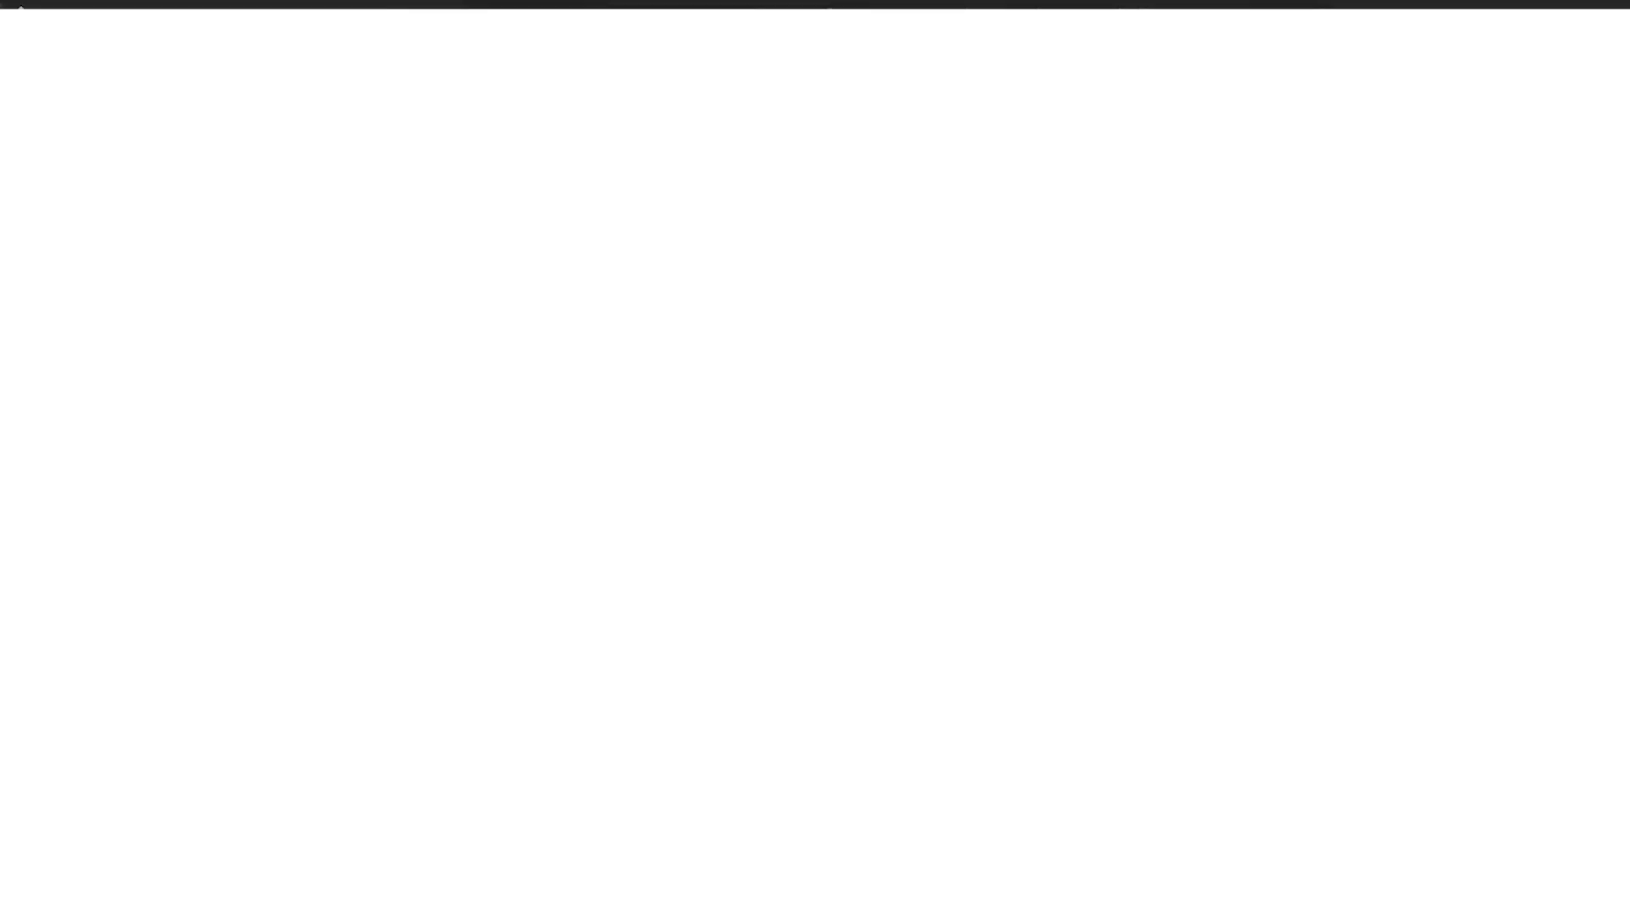